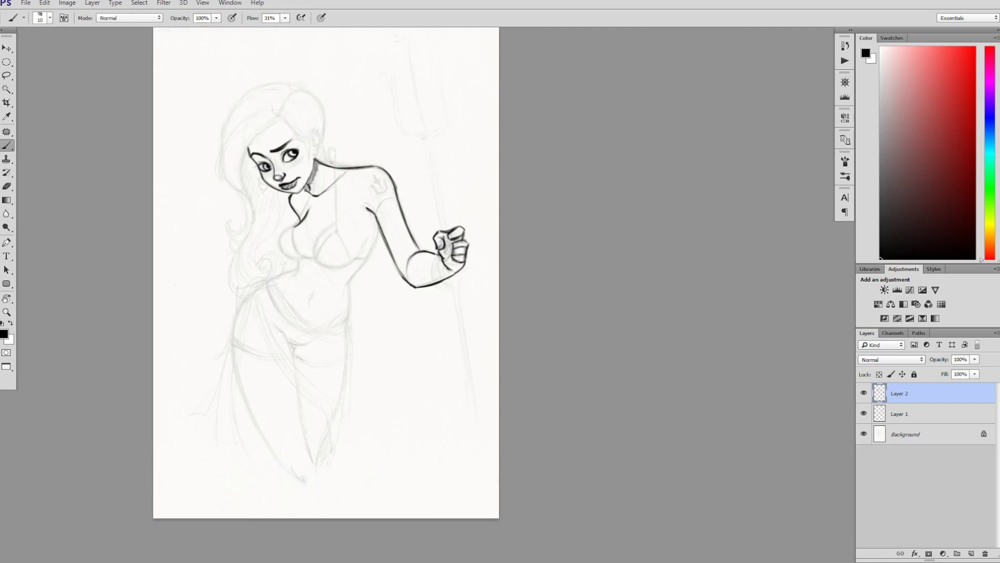
# Step: Erase the raised clenched hand and redraw it as a simplified, angular fist outline
pyautogui.press('e')
pyautogui.moveTo(438, 229); pyautogui.dragTo(467, 263)
pyautogui.press('b')
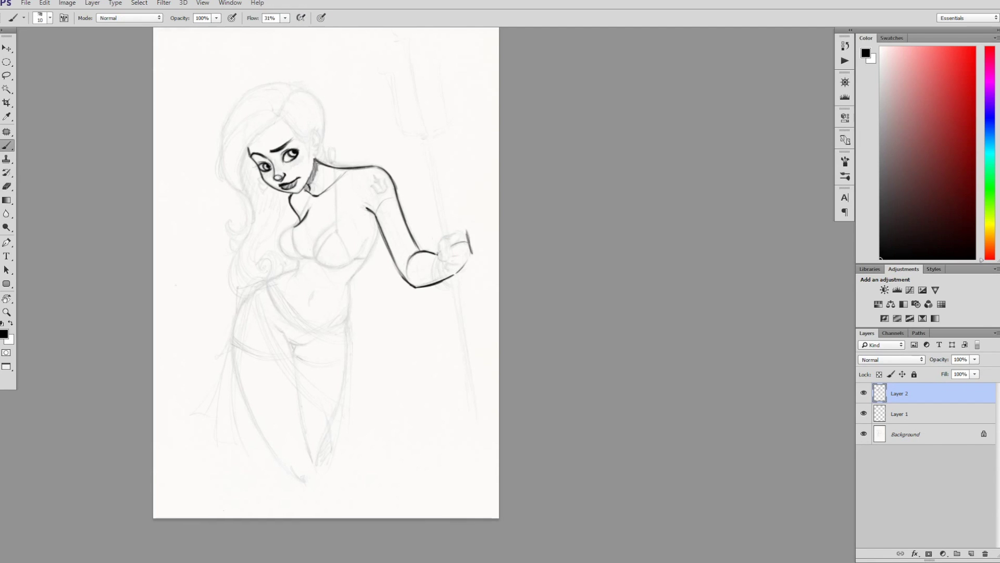
pyautogui.moveTo(443, 232); pyautogui.dragTo(468, 256)
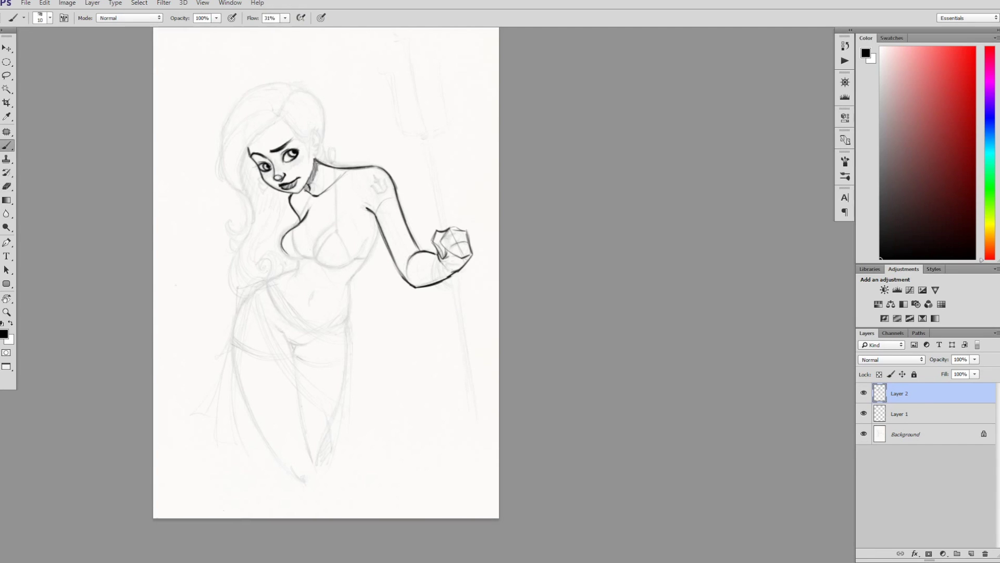
# Step: Ink the torso, hips and legs over the pencil sketch, and hatch shading on the far thigh
pyautogui.moveTo(302, 214)
pyautogui.mouseDown()
pyautogui.moveTo(281, 244)
pyautogui.moveTo(341, 265)
pyautogui.mouseUp()
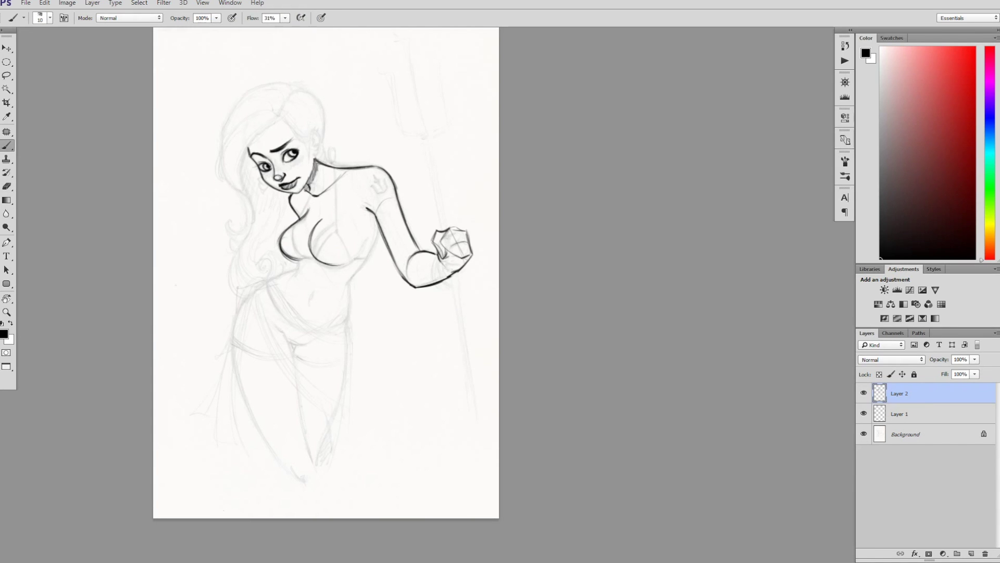
pyautogui.moveTo(323, 326)
pyautogui.mouseDown()
pyautogui.moveTo(379, 225)
pyautogui.moveTo(348, 292)
pyautogui.moveTo(348, 215)
pyautogui.mouseUp()
pyautogui.moveTo(253, 237)
pyautogui.mouseDown()
pyautogui.moveTo(216, 307)
pyautogui.moveTo(281, 432)
pyautogui.moveTo(294, 432)
pyautogui.mouseUp()
pyautogui.moveTo(260, 281); pyautogui.dragTo(285, 348)
pyautogui.moveTo(275, 300); pyautogui.dragTo(296, 429)
pyautogui.moveTo(265, 416); pyautogui.dragTo(270, 452)
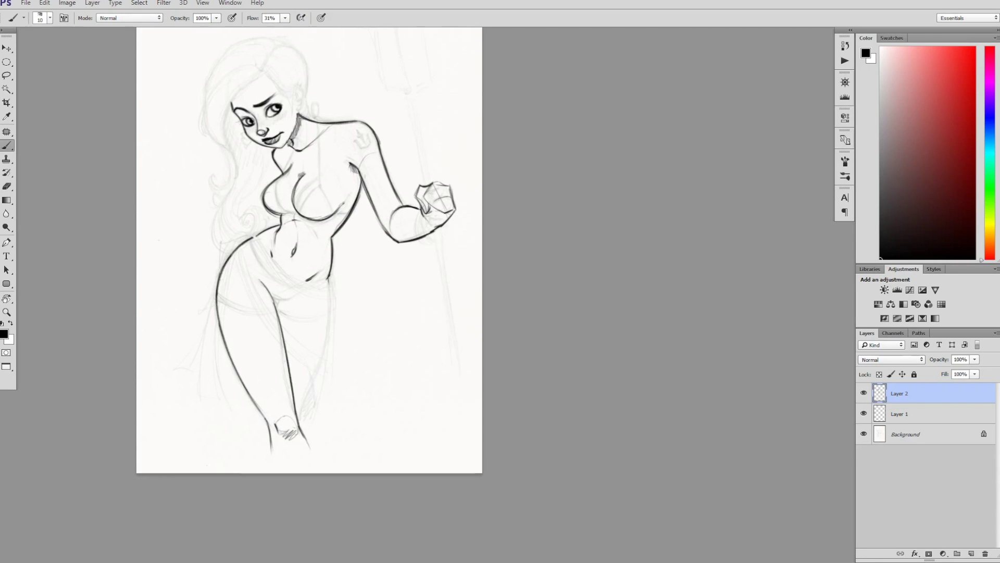
pyautogui.moveTo(278, 302)
pyautogui.mouseDown()
pyautogui.moveTo(308, 292)
pyautogui.moveTo(319, 374)
pyautogui.moveTo(295, 417)
pyautogui.mouseUp()
# Step: Add a new layer and draw the side-swept fringe and the hair around the crown and ear
pyautogui.press('z')
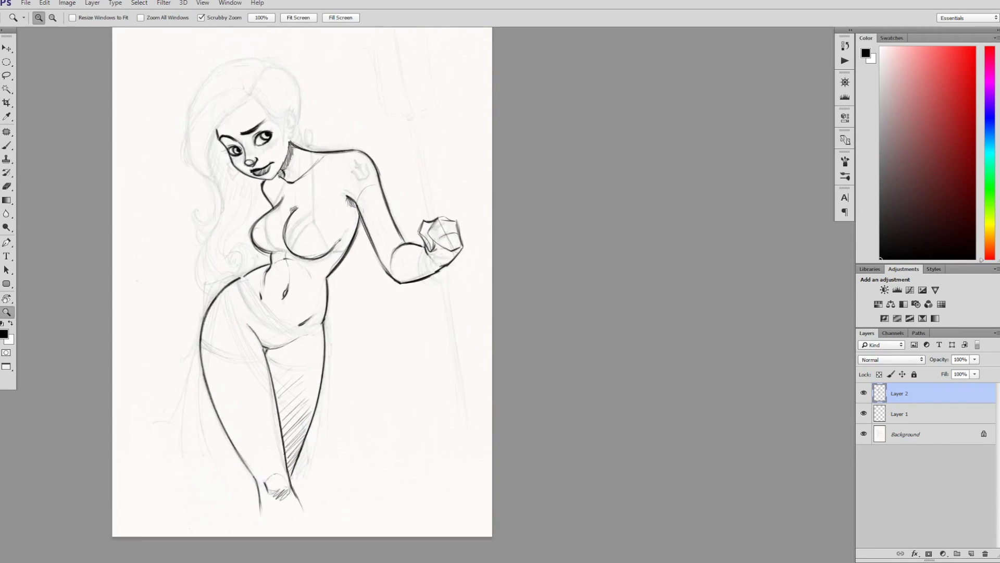
pyautogui.hotkey('ctrl', '-')
pyautogui.press('b')
pyautogui.hotkey('ctrl', 'shift', 'alt', 'n')
pyautogui.moveTo(297, 138)
pyautogui.mouseDown()
pyautogui.moveTo(245, 149)
pyautogui.moveTo(222, 191)
pyautogui.mouseUp()
pyautogui.moveTo(245, 140)
pyautogui.mouseDown()
pyautogui.moveTo(301, 130)
pyautogui.moveTo(241, 172)
pyautogui.mouseUp()
pyautogui.moveTo(240, 158); pyautogui.dragTo(220, 185)
pyautogui.moveTo(281, 146)
pyautogui.mouseDown()
pyautogui.moveTo(224, 190)
pyautogui.moveTo(232, 206)
pyautogui.mouseUp()
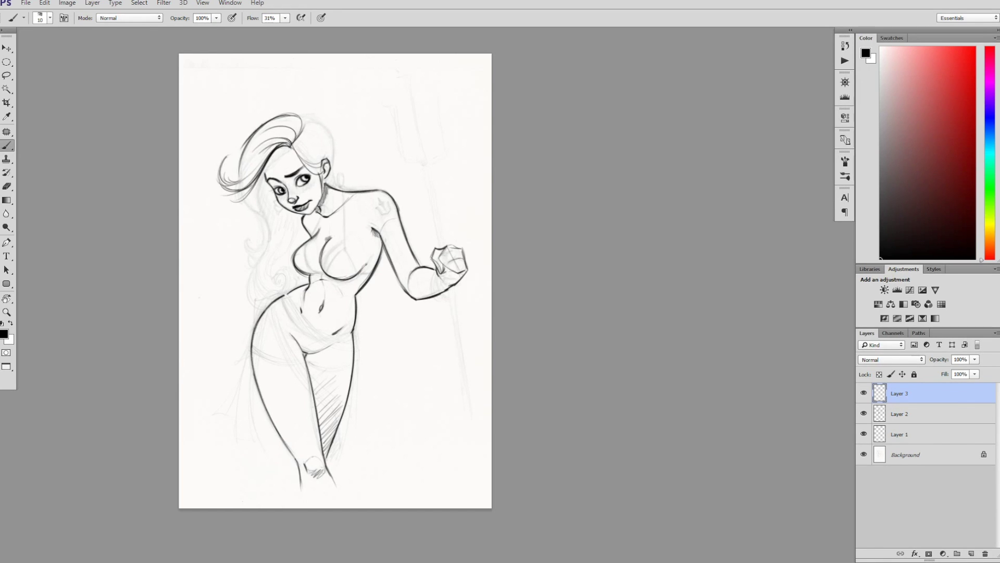
pyautogui.moveTo(311, 120); pyautogui.dragTo(344, 192)
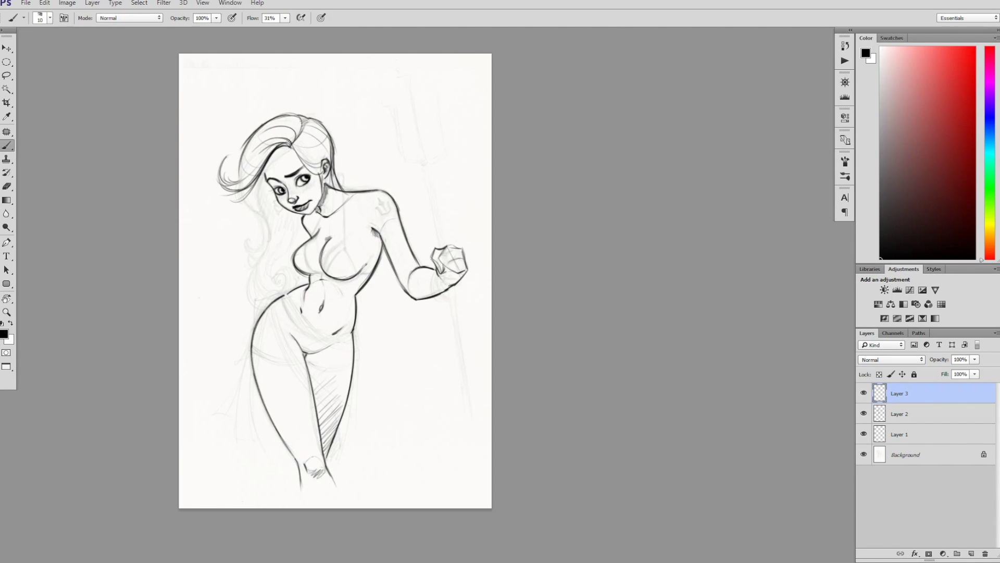
# Step: Draw the long wavy locks falling behind the shoulder down to the hip
pyautogui.moveTo(276, 177)
pyautogui.mouseDown()
pyautogui.moveTo(242, 219)
pyautogui.moveTo(255, 307)
pyautogui.mouseUp()
pyautogui.moveTo(278, 221); pyautogui.dragTo(263, 294)
pyautogui.moveTo(260, 266); pyautogui.dragTo(253, 308)
pyautogui.moveTo(276, 232); pyautogui.dragTo(258, 300)
pyautogui.moveTo(297, 216); pyautogui.dragTo(284, 287)
# Step: Convert the Background to a regular layer and place a new white-filled layer beneath it
pyautogui.press('z')
pyautogui.moveTo(339, 260); pyautogui.dragTo(292, 261)
pyautogui.click(906, 454)
pyautogui.press('x')
pyautogui.hotkey('ctrl', ']')
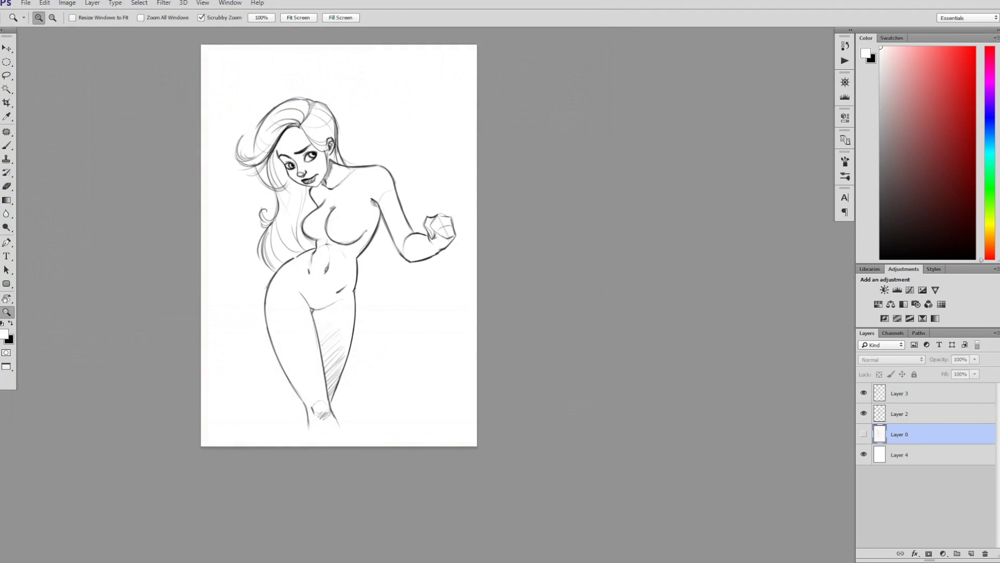
# Step: Hide the hair on Layer 3 and the pencil sketch on Layer 0, and add new layers for a fresh hair design
pyautogui.hotkey('alt', ']')
pyautogui.hotkey('ctrl', ',')
pyautogui.hotkey('ctrl', 'shift', 'alt', 'n')
pyautogui.press('b')
pyautogui.press('x')
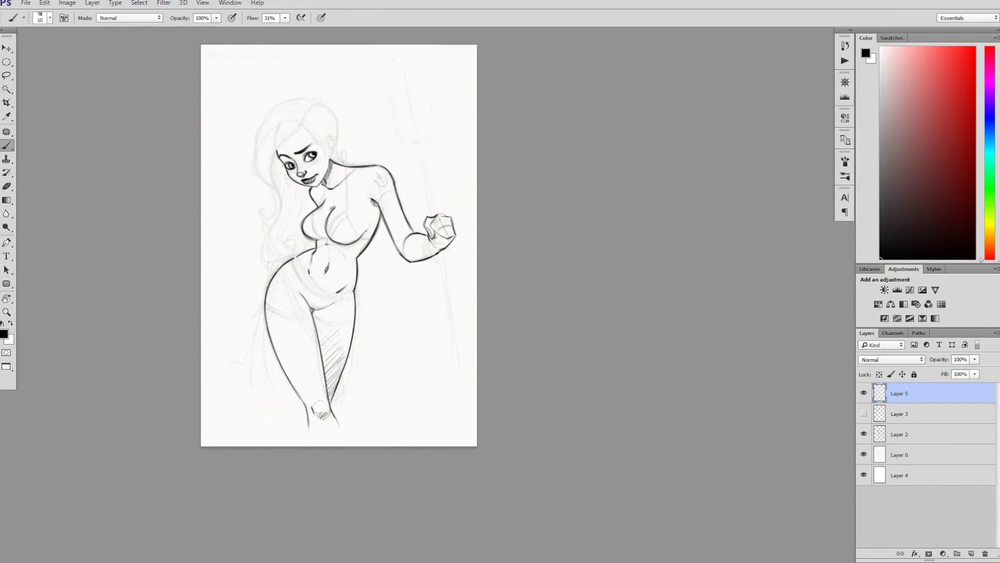
pyautogui.click(864, 454)
pyautogui.hotkey('ctrl', 'shift', 'alt', 'n')
# Step: Sketch very long windswept hair with loose locks sweeping out on both sides of the body and curling near the feet
pyautogui.moveTo(323, 107); pyautogui.dragTo(277, 151)
pyautogui.moveTo(299, 99)
pyautogui.mouseDown()
pyautogui.moveTo(244, 145)
pyautogui.moveTo(231, 188)
pyautogui.mouseUp()
pyautogui.moveTo(235, 182); pyautogui.dragTo(224, 343)
pyautogui.moveTo(297, 104); pyautogui.dragTo(245, 385)
pyautogui.moveTo(289, 139); pyautogui.dragTo(258, 255)
pyautogui.moveTo(344, 120)
pyautogui.mouseDown()
pyautogui.moveTo(321, 174)
pyautogui.moveTo(380, 328)
pyautogui.mouseUp()
pyautogui.moveTo(417, 237); pyautogui.dragTo(372, 328)
pyautogui.moveTo(277, 169); pyautogui.dragTo(203, 299)
pyautogui.moveTo(260, 273); pyautogui.dragTo(206, 433)
pyautogui.moveTo(263, 416); pyautogui.dragTo(291, 446)
pyautogui.moveTo(243, 393); pyautogui.dragTo(211, 443)
pyautogui.moveTo(245, 347); pyautogui.dragTo(208, 440)
pyautogui.moveTo(264, 258); pyautogui.dragTo(203, 329)
pyautogui.moveTo(354, 315); pyautogui.dragTo(448, 401)
pyautogui.moveTo(351, 359); pyautogui.dragTo(401, 417)
# Step: Reinforce the hair's contours around the crown and parting, and add strands beside the face
pyautogui.moveTo(291, 102); pyautogui.dragTo(235, 125)
pyautogui.moveTo(284, 106)
pyautogui.mouseDown()
pyautogui.moveTo(230, 203)
pyautogui.moveTo(255, 185)
pyautogui.mouseUp()
pyautogui.moveTo(289, 156); pyautogui.dragTo(253, 249)
pyautogui.moveTo(291, 182); pyautogui.dragTo(272, 237)
pyautogui.moveTo(294, 100)
pyautogui.mouseDown()
pyautogui.moveTo(323, 95)
pyautogui.moveTo(352, 167)
pyautogui.mouseUp()
# Step: Select the layers from Layer 6 down to Layer 0 and shift the whole figure slightly to the right on the canvas
pyautogui.click(864, 393)
pyautogui.click(864, 393)
pyautogui.click(863, 414)
pyautogui.keyDown('shift'); pyautogui.click(900, 475); pyautogui.keyUp('shift')
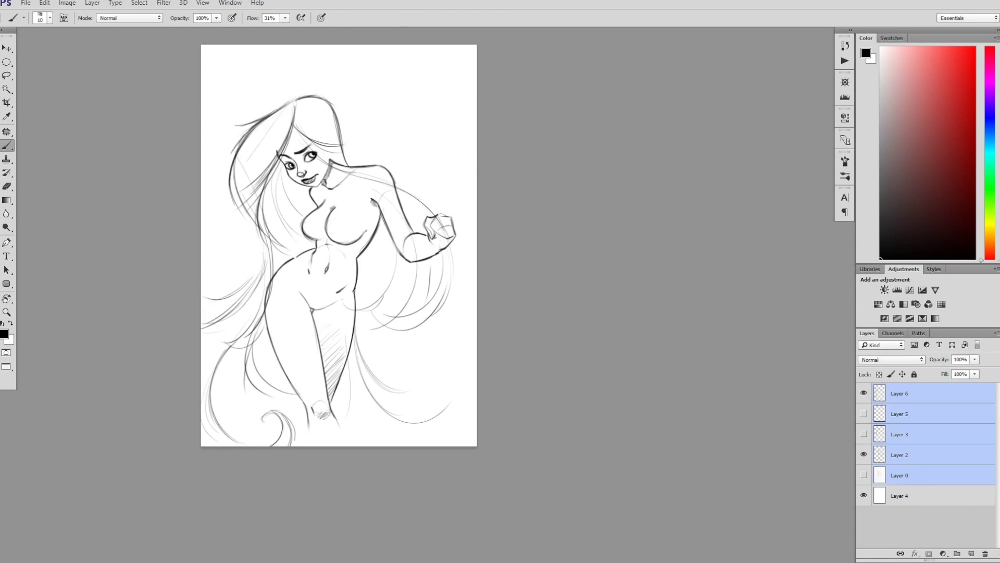
pyautogui.press('v')
pyautogui.moveTo(339, 261); pyautogui.dragTo(352, 256)
# Step: On Layer 6, add strand lines to the front hair and hatch the shadowed hair between face and shoulder
pyautogui.click(917, 393)
pyautogui.press('b')
pyautogui.moveTo(303, 135); pyautogui.dragTo(253, 162)
pyautogui.moveTo(297, 145)
pyautogui.mouseDown()
pyautogui.moveTo(266, 177)
pyautogui.moveTo(280, 204)
pyautogui.mouseUp()
pyautogui.moveTo(321, 186); pyautogui.dragTo(307, 221)
pyautogui.click(864, 413)
pyautogui.click(864, 413)
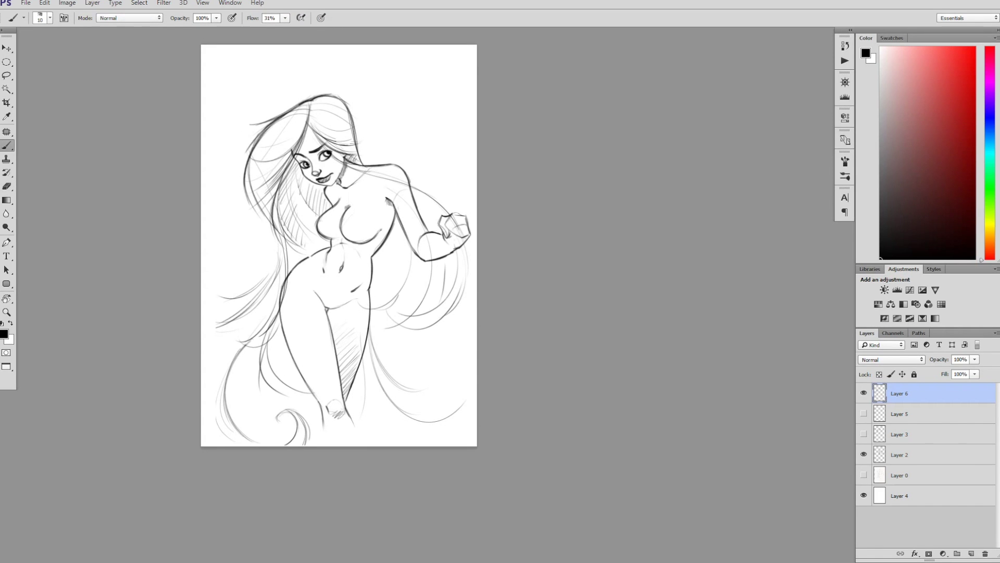
# Step: Draw flowing hair strands hanging below the raised forearm and beside the far hip
pyautogui.press('r')
pyautogui.press('Escape')
pyautogui.press('e')
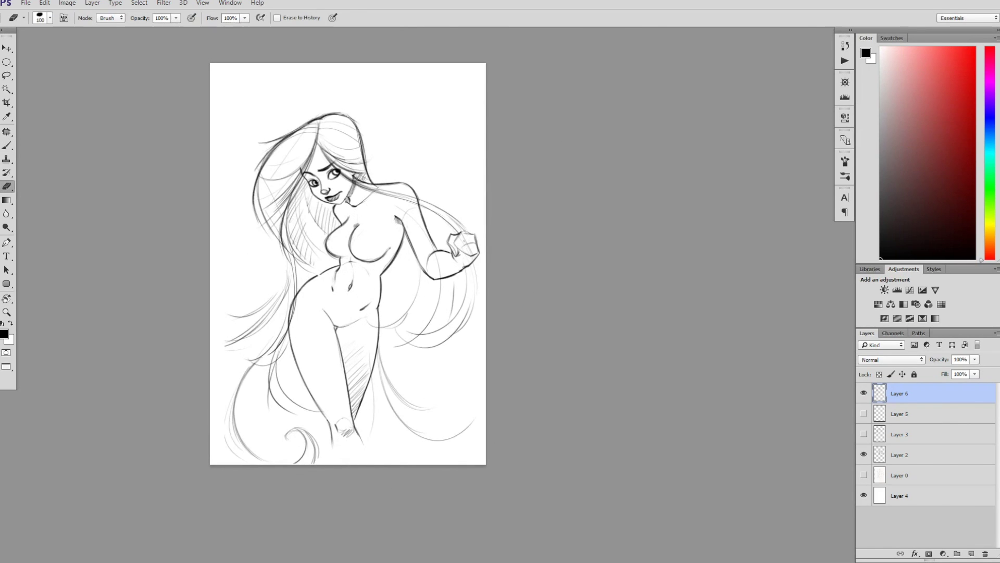
pyautogui.press('b')
pyautogui.moveTo(419, 269); pyautogui.dragTo(396, 327)
pyautogui.moveTo(449, 282)
pyautogui.mouseDown()
pyautogui.moveTo(397, 346)
pyautogui.moveTo(380, 401)
pyautogui.mouseUp()
# Step: Build up the locks behind the near hip and leg with sweeping strands and a curled tip at the canvas edge
pyautogui.moveTo(256, 362); pyautogui.dragTo(233, 445)
pyautogui.moveTo(287, 274); pyautogui.dragTo(224, 344)
pyautogui.moveTo(253, 301)
pyautogui.mouseDown()
pyautogui.moveTo(210, 317)
pyautogui.moveTo(224, 268)
pyautogui.mouseUp()
pyautogui.moveTo(259, 326); pyautogui.dragTo(210, 344)
pyautogui.moveTo(286, 307)
pyautogui.mouseDown()
pyautogui.moveTo(211, 360)
pyautogui.moveTo(213, 411)
pyautogui.mouseUp()
pyautogui.moveTo(249, 355); pyautogui.dragTo(213, 461)
pyautogui.moveTo(286, 322)
pyautogui.mouseDown()
pyautogui.moveTo(248, 371)
pyautogui.moveTo(270, 417)
pyautogui.mouseUp()
# Step: Fill out the hair behind the far leg and beneath the elbow with extra strands and a small curl
pyautogui.moveTo(417, 332); pyautogui.dragTo(379, 427)
pyautogui.moveTo(421, 267); pyautogui.dragTo(370, 457)
pyautogui.moveTo(402, 281); pyautogui.dragTo(383, 298)
pyautogui.moveTo(476, 263); pyautogui.dragTo(410, 348)
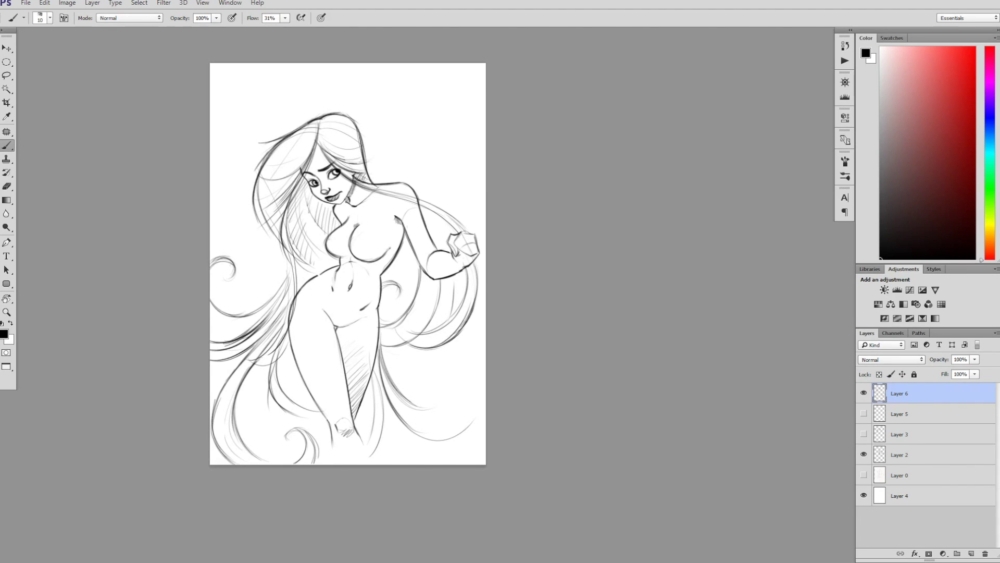
# Step: On a new layer, draw straight strands falling behind the far arm and erase the parts overlapping the body and front locks
pyautogui.hotkey('ctrl', 'shift', 'alt', 'n')
pyautogui.moveTo(365, 165); pyautogui.dragTo(436, 389)
pyautogui.moveTo(396, 279)
pyautogui.mouseDown()
pyautogui.moveTo(392, 375)
pyautogui.moveTo(400, 381)
pyautogui.mouseUp()
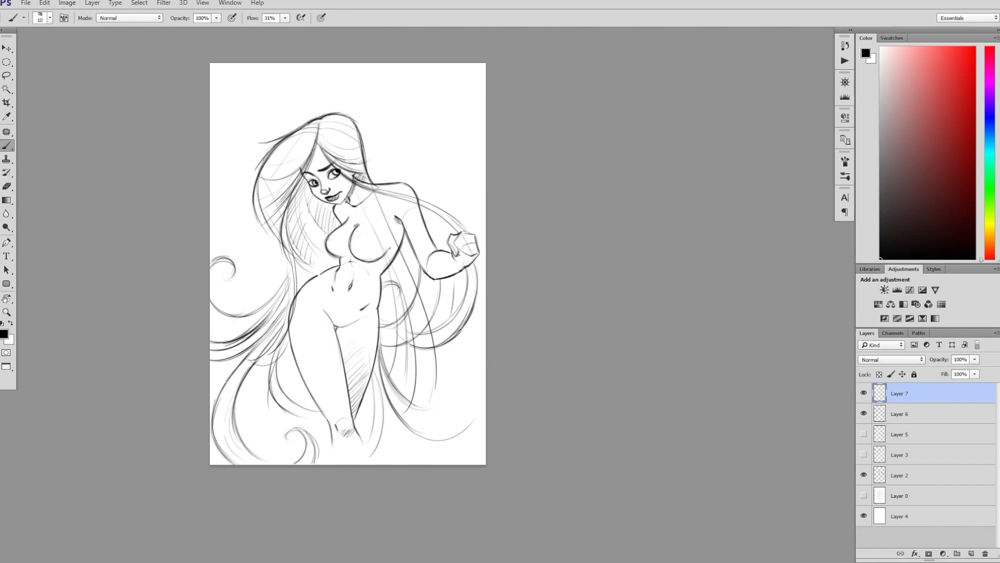
pyautogui.moveTo(408, 321); pyautogui.dragTo(404, 388)
pyautogui.press('e')
pyautogui.moveTo(371, 187); pyautogui.dragTo(396, 276)
pyautogui.moveTo(405, 318); pyautogui.dragTo(397, 346)
pyautogui.moveTo(422, 287); pyautogui.dragTo(406, 413)
pyautogui.press('b')
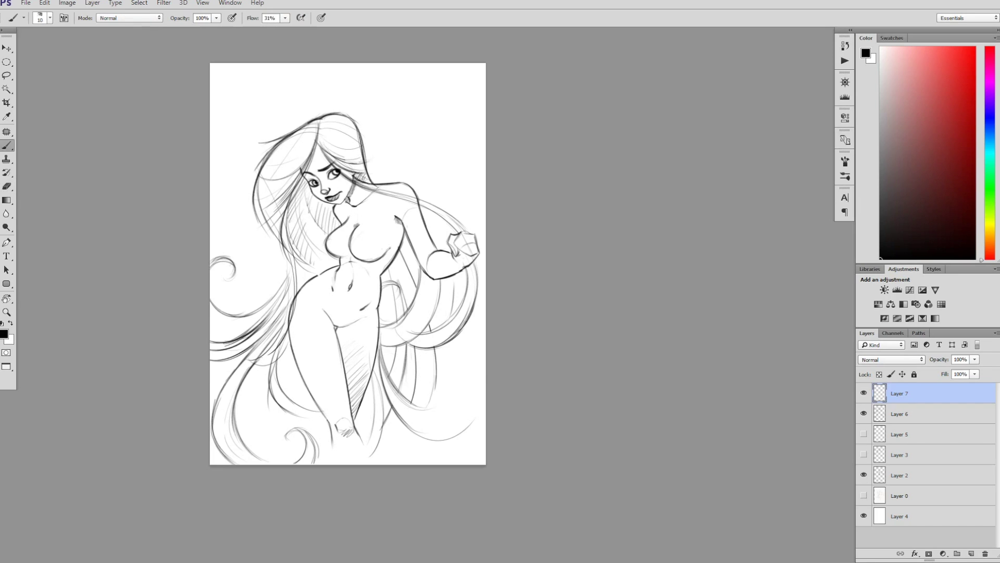
# Step: Draw thick sweeping locks across the lower right of the canvas, and add strands to the lower left lock
pyautogui.moveTo(437, 364); pyautogui.dragTo(412, 412)
pyautogui.moveTo(484, 371); pyautogui.dragTo(409, 411)
pyautogui.moveTo(485, 400); pyautogui.dragTo(400, 447)
pyautogui.moveTo(485, 425)
pyautogui.mouseDown()
pyautogui.moveTo(406, 449)
pyautogui.moveTo(456, 436)
pyautogui.mouseUp()
pyautogui.moveTo(484, 407); pyautogui.dragTo(412, 421)
pyautogui.moveTo(484, 376); pyautogui.dragTo(414, 430)
pyautogui.moveTo(253, 407); pyautogui.dragTo(221, 443)
# Step: Group the drawing layers as backups, keep a merged copy as a faded guide, and add a new layer above it
pyautogui.hotkey('ctrl', 'e')
pyautogui.hotkey('ctrl', 'g')
pyautogui.hotkey('ctrl', 'j')
pyautogui.hotkey('ctrl', 'e')
pyautogui.hotkey('ctrl', 'g')
pyautogui.hotkey('ctrl', 'alt', 'shift', 'n')
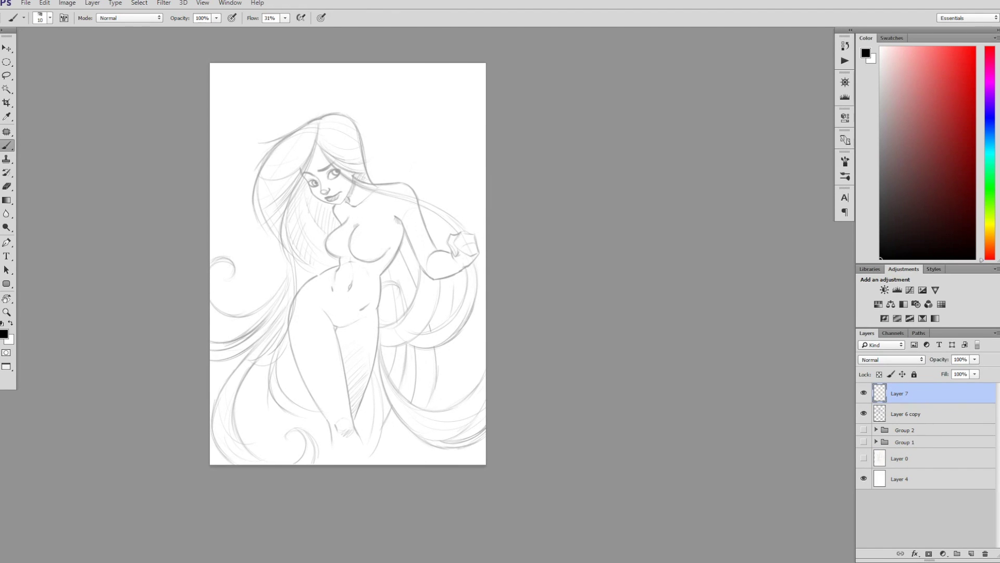
# Step: Draw a bikini top with neck straps on the new layer
pyautogui.moveTo(375, 219); pyautogui.dragTo(356, 247)
pyautogui.moveTo(360, 237); pyautogui.dragTo(384, 253)
pyautogui.moveTo(373, 185)
pyautogui.mouseDown()
pyautogui.moveTo(374, 236)
pyautogui.moveTo(356, 271)
pyautogui.mouseUp()
pyautogui.moveTo(338, 233); pyautogui.dragTo(326, 256)
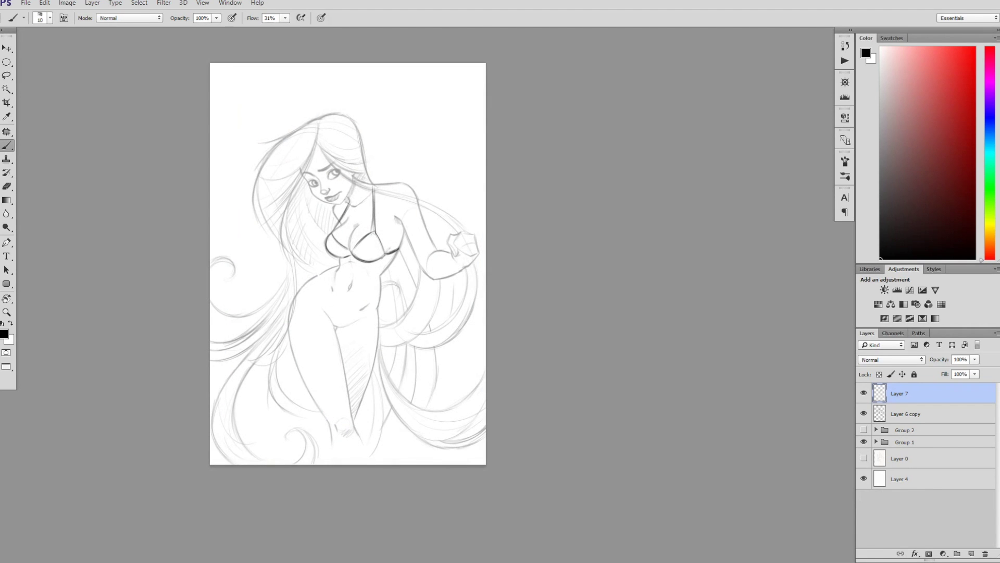
# Step: Draw a sarong with a large knot at the near hip, folds and a hatched drape over the far leg
pyautogui.moveTo(319, 274)
pyautogui.mouseDown()
pyautogui.moveTo(288, 292)
pyautogui.moveTo(280, 329)
pyautogui.moveTo(307, 340)
pyautogui.mouseUp()
pyautogui.moveTo(283, 305); pyautogui.dragTo(318, 276)
pyautogui.moveTo(319, 272); pyautogui.dragTo(344, 365)
pyautogui.moveTo(349, 318)
pyautogui.mouseDown()
pyautogui.moveTo(378, 312)
pyautogui.moveTo(363, 396)
pyautogui.mouseUp()
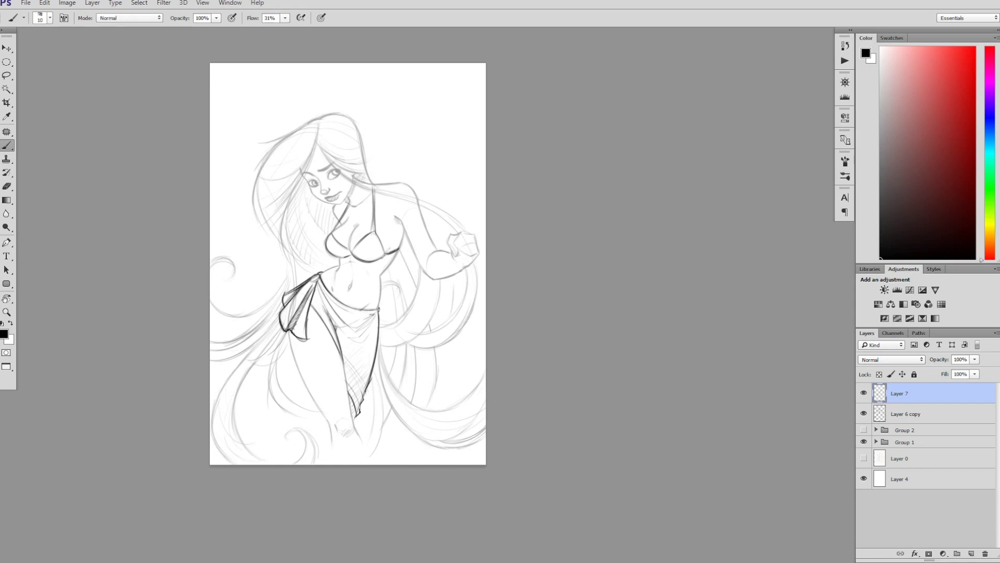
pyautogui.press('e')
pyautogui.press('b')
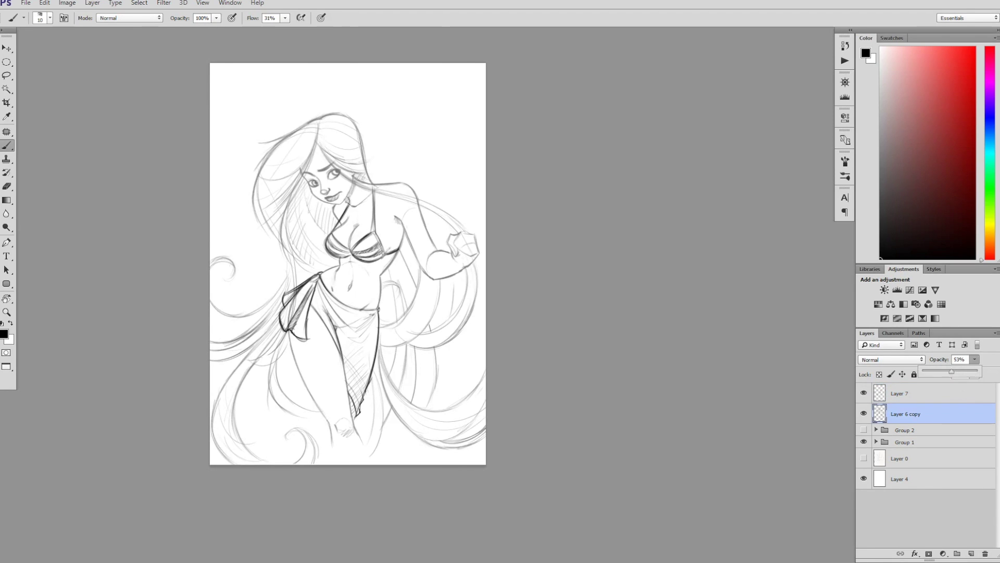
pyautogui.moveTo(472, 281); pyautogui.dragTo(498, 194)
pyautogui.hotkey('ctrl', 'z')
pyautogui.hotkey('ctrl', 't')
pyautogui.moveTo(439, 147); pyautogui.dragTo(453, 146)
pyautogui.press('Escape')
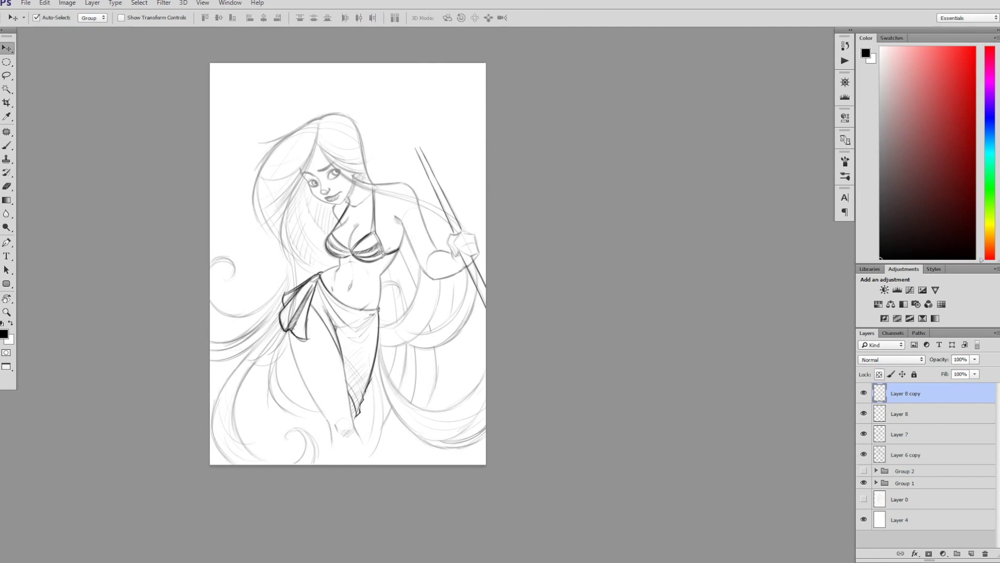
pyautogui.press('Delete')
# Step: Draw two long parallel lines for the trident's shaft and transform them to pass diagonally through the fist
pyautogui.press('b')
pyautogui.press('r')
pyautogui.moveTo(469, 260); pyautogui.dragTo(502, 291)
pyautogui.press('Escape')
pyautogui.moveTo(390, 151); pyautogui.dragTo(389, 407)
pyautogui.moveTo(396, 152); pyautogui.dragTo(396, 416)
pyautogui.hotkey('ctrl', 't')
pyautogui.moveTo(526, 401)
pyautogui.mouseDown()
pyautogui.moveTo(521, 391)
pyautogui.moveTo(503, 393)
pyautogui.mouseUp()
pyautogui.press('Return')
pyautogui.press('e')
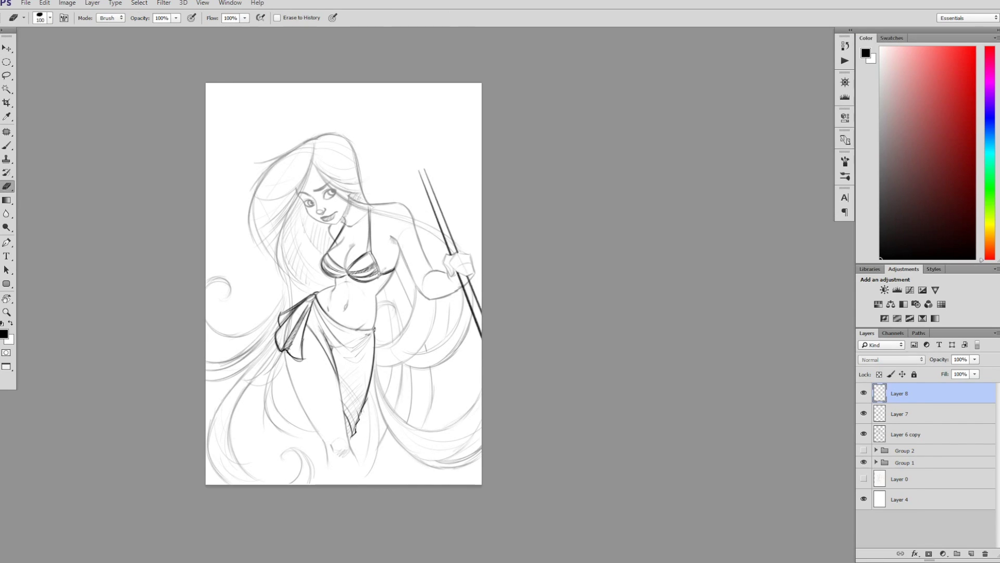
# Step: Cap the shaft's upper end and draw one half of a barbed trident head on a new layer
pyautogui.press('b')
pyautogui.hotkey('ctrl', 'shift', 'alt', 'n')
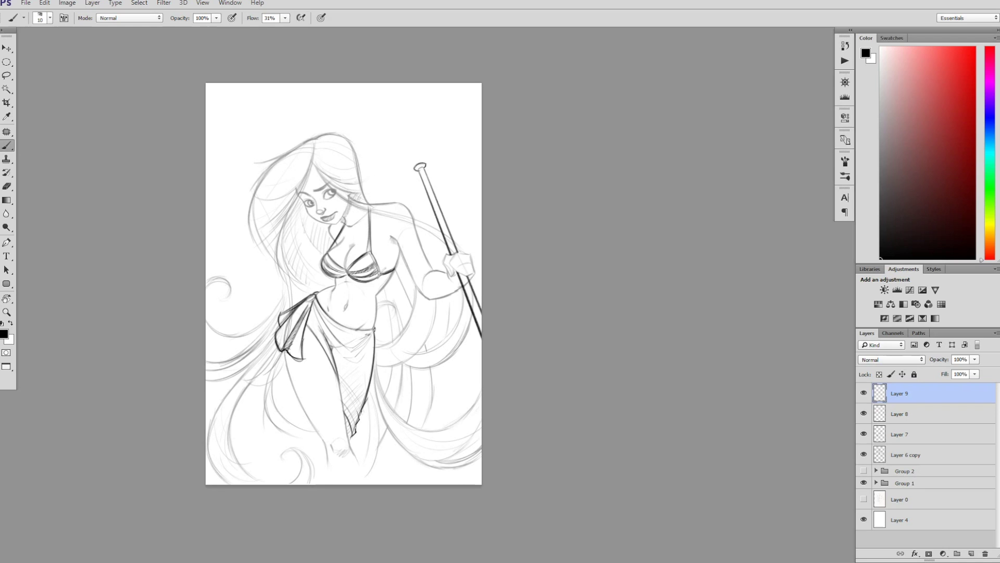
pyautogui.moveTo(354, 99)
pyautogui.mouseDown()
pyautogui.moveTo(368, 189)
pyautogui.moveTo(360, 193)
pyautogui.moveTo(396, 201)
pyautogui.mouseUp()
pyautogui.moveTo(364, 138); pyautogui.dragTo(388, 190)
pyautogui.moveTo(388, 112); pyautogui.dragTo(396, 201)
pyautogui.moveTo(388, 86); pyautogui.dragTo(339, 245)
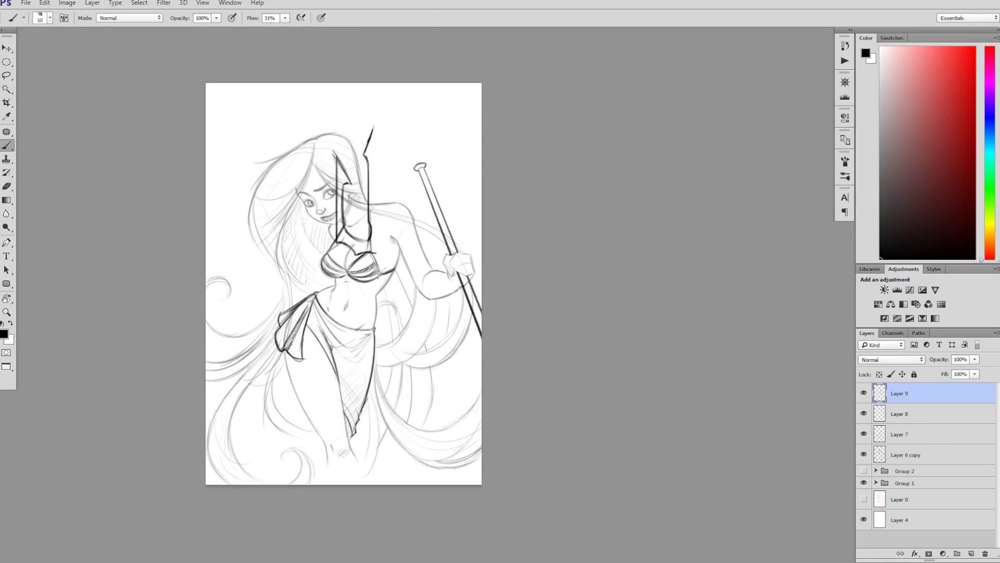
# Step: Duplicate the half trident head, mirror the copy to complete the shape, and merge the two layers
pyautogui.hotkey('ctrl', 'j')
pyautogui.hotkey('ctrl', 't')
pyautogui.moveTo(365, 190); pyautogui.dragTo(395, 190)
pyautogui.press('Return')
pyautogui.hotkey('ctrl', 'e')
# Step: Rotate the trident head to the shaft's angle, fit it onto the shaft's upper end, and clean up the joint
pyautogui.hotkey('ctrl', 't')
pyautogui.moveTo(422, 261); pyautogui.dragTo(479, 237)
pyautogui.moveTo(396, 187)
pyautogui.mouseDown()
pyautogui.moveTo(417, 130)
pyautogui.moveTo(448, 125)
pyautogui.mouseUp()
pyautogui.press('Return')
pyautogui.press('e')
pyautogui.press('b')
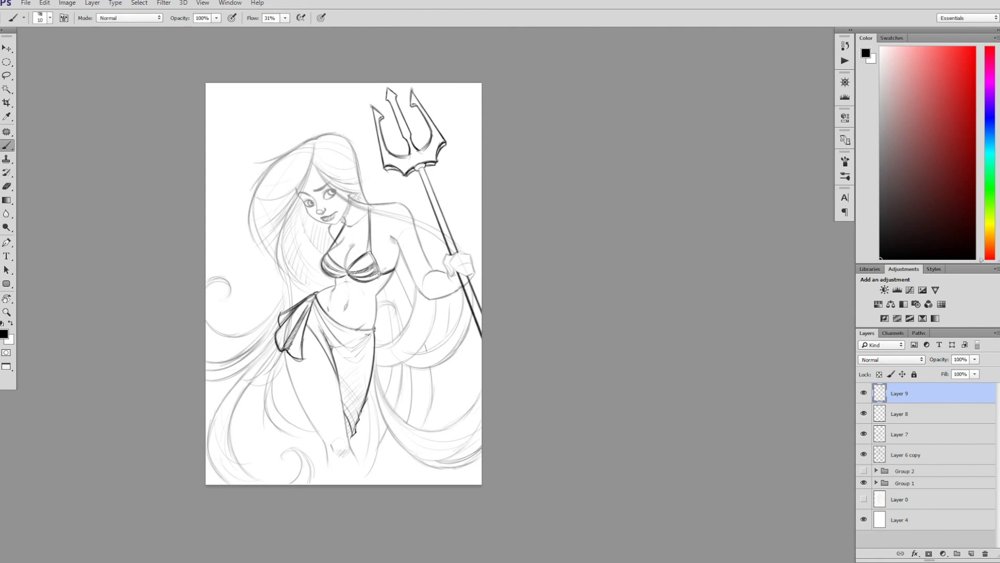
# Step: Duplicate the clothing layer, Layer 7, and erase the bikini top from the copy
pyautogui.hotkey('ctrl', 'z')
pyautogui.hotkey('ctrl', 'z')
pyautogui.press('Delete')
pyautogui.hotkey('alt', '[')
pyautogui.hotkey('ctrl', 'j')
pyautogui.press('e')
pyautogui.moveTo(329, 261); pyautogui.dragTo(379, 249)
pyautogui.press('b')
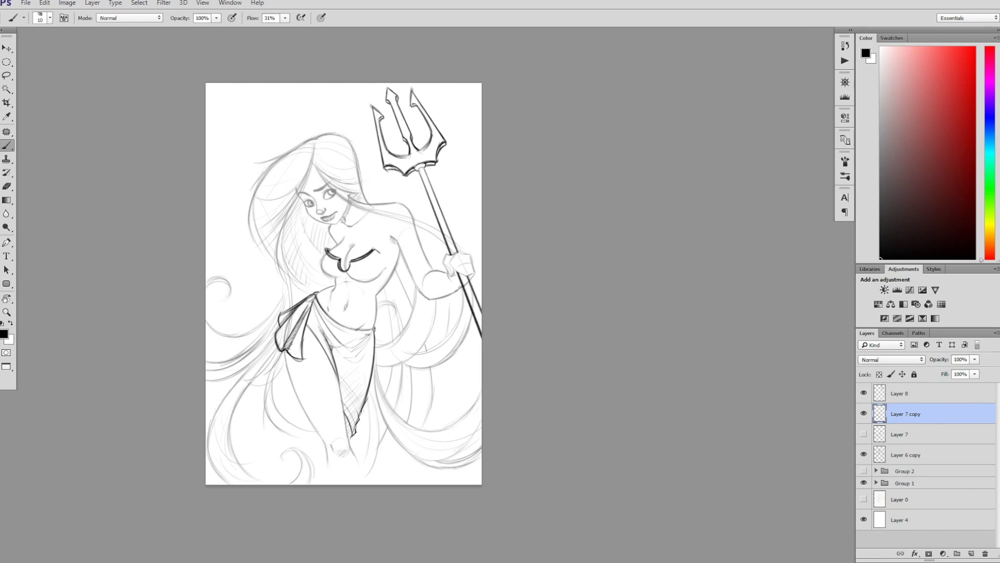
# Step: Draw a banded bikini top with a ring pendant at the centre and a riveted side strap, erasing stray lines
pyautogui.moveTo(321, 275)
pyautogui.mouseDown()
pyautogui.moveTo(347, 262)
pyautogui.moveTo(346, 281)
pyautogui.mouseUp()
pyautogui.hotkey('ctrl', '+')
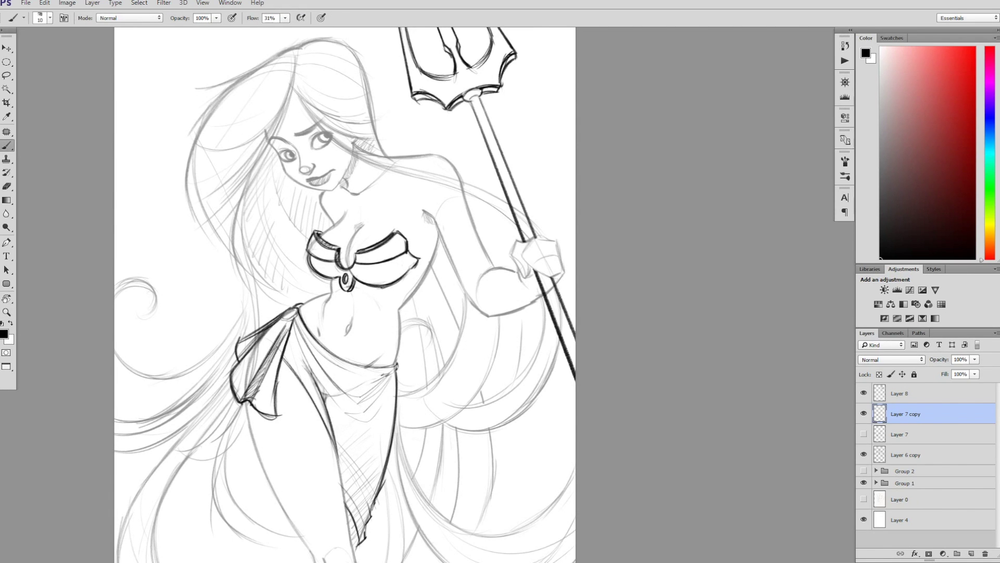
pyautogui.moveTo(414, 246); pyautogui.dragTo(412, 276)
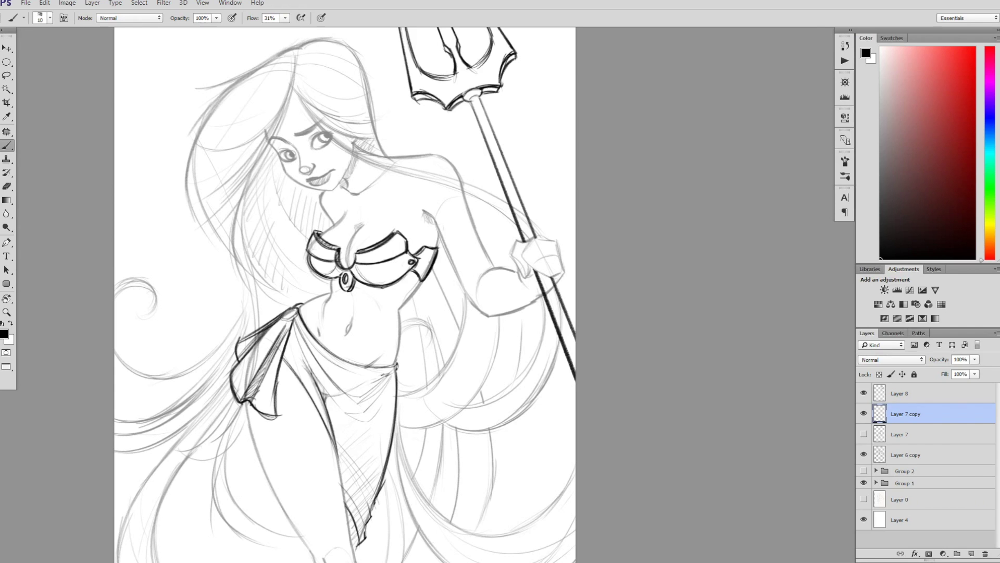
pyautogui.hotkey('ctrl', '-')
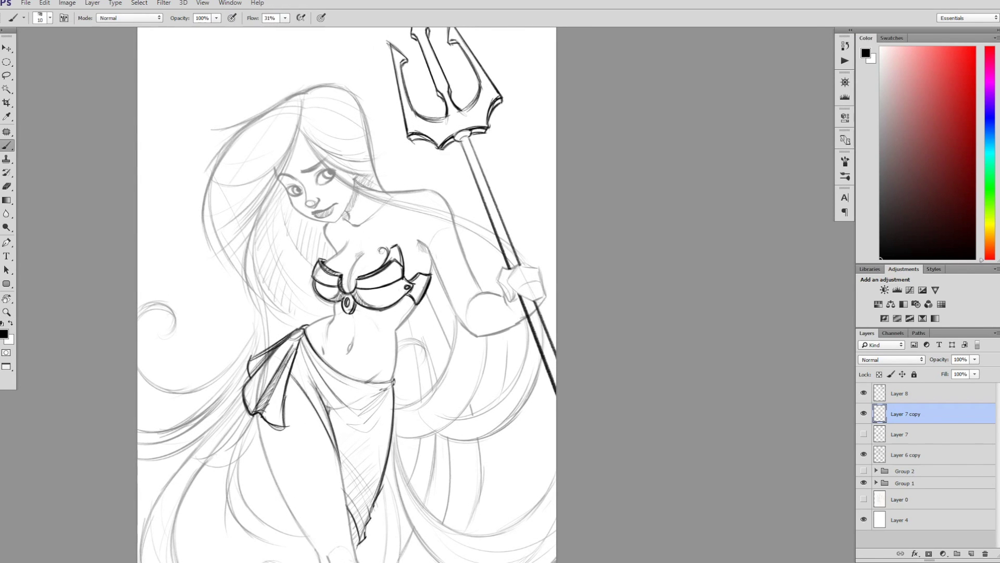
pyautogui.press('e')
pyautogui.moveTo(373, 227); pyautogui.dragTo(394, 250)
pyautogui.press('b')
pyautogui.hotkey('ctrl', '-')
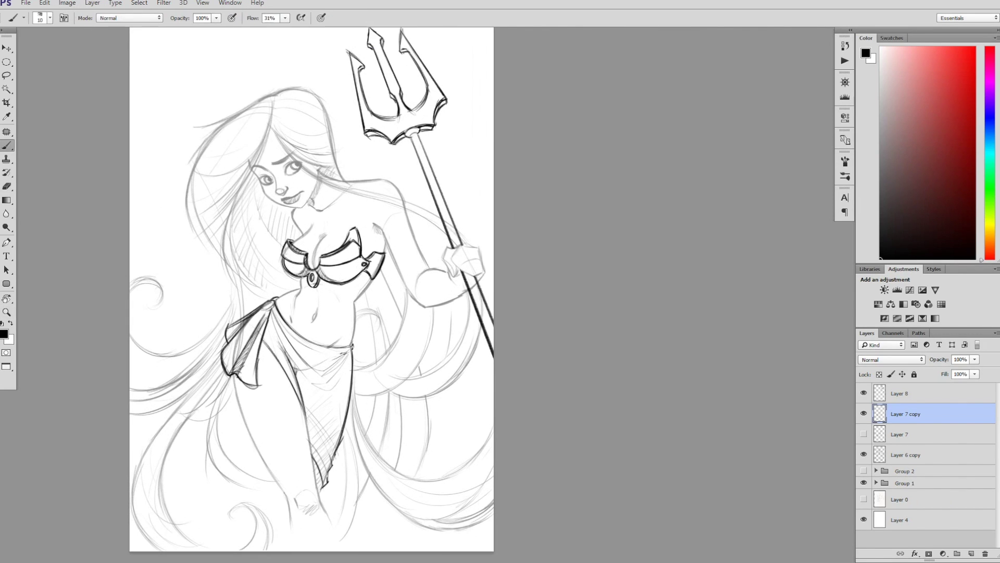
# Step: Sketch the shoulder strap's guide lines and add a row of small diamond ornaments along it on new layers
pyautogui.moveTo(347, 235); pyautogui.dragTo(360, 182)
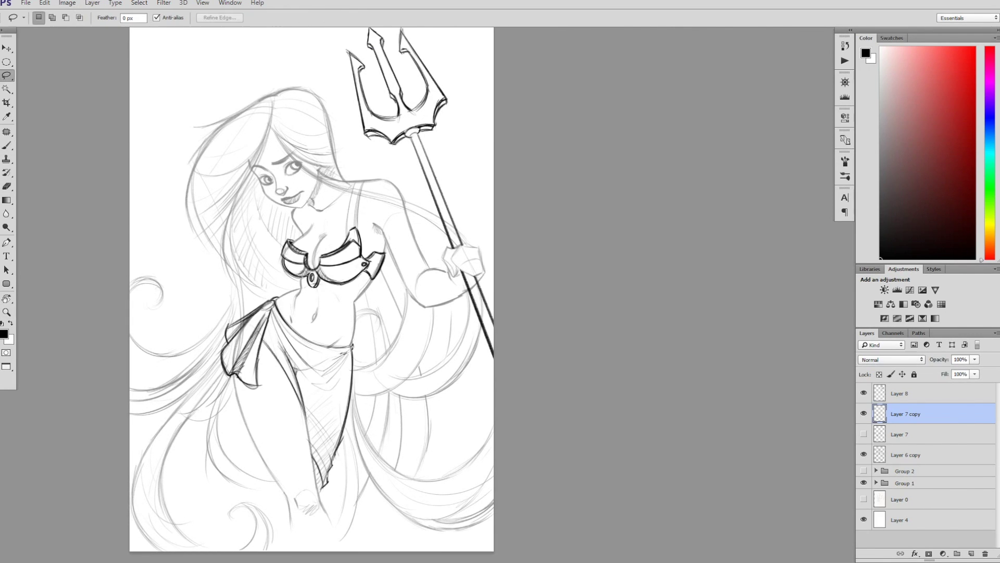
pyautogui.hotkey('ctrl', 'alt', 'shift', 'n')
pyautogui.hotkey('ctrl', 'alt', 'shift', 'n')
pyautogui.hotkey('ctrl', '+')
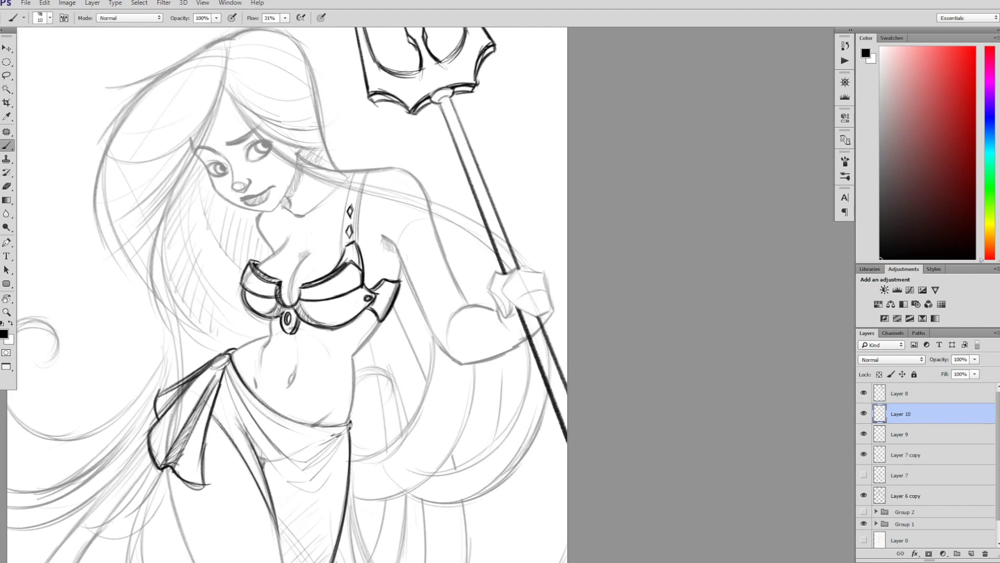
pyautogui.moveTo(356, 173); pyautogui.dragTo(360, 182)
# Step: Draw a curled scroll ornament on another new layer and repeat it along the shoulder strap beside the diamonds
pyautogui.hotkey('ctrl', 'alt', 'shift', 'n')
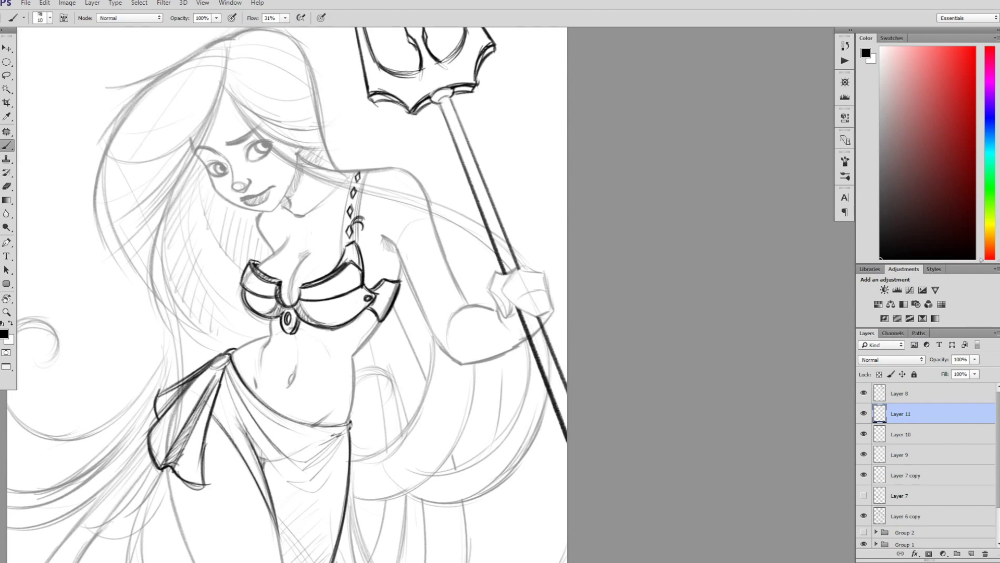
pyautogui.moveTo(356, 229); pyautogui.dragTo(368, 172)
pyautogui.hotkey('ctrl', 't')
pyautogui.rightClick(384, 196)
pyautogui.press('Escape')
pyautogui.press('Escape')
pyautogui.hotkey('ctrl', 'e')
pyautogui.hotkey('ctrl', 'e')
pyautogui.hotkey('ctrl', 'e')
pyautogui.hotkey('ctrl', 'e')
pyautogui.hotkey('ctrl', 'alt', 'shift', 'n')
pyautogui.press('b')
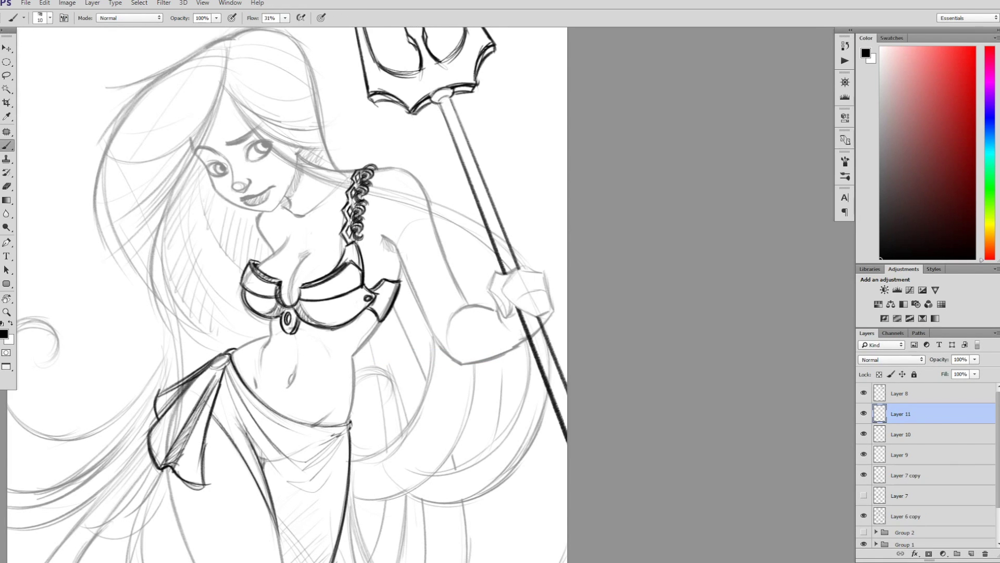
# Step: Merge the shoulder strap layers into Layer 7 copy and compare the figure with the clothing hidden and shown
pyautogui.press('z')
pyautogui.hotkey('ctrl', '-')
pyautogui.hotkey('ctrl', '-')
pyautogui.press('Delete')
pyautogui.press('Delete')
pyautogui.press('Delete')
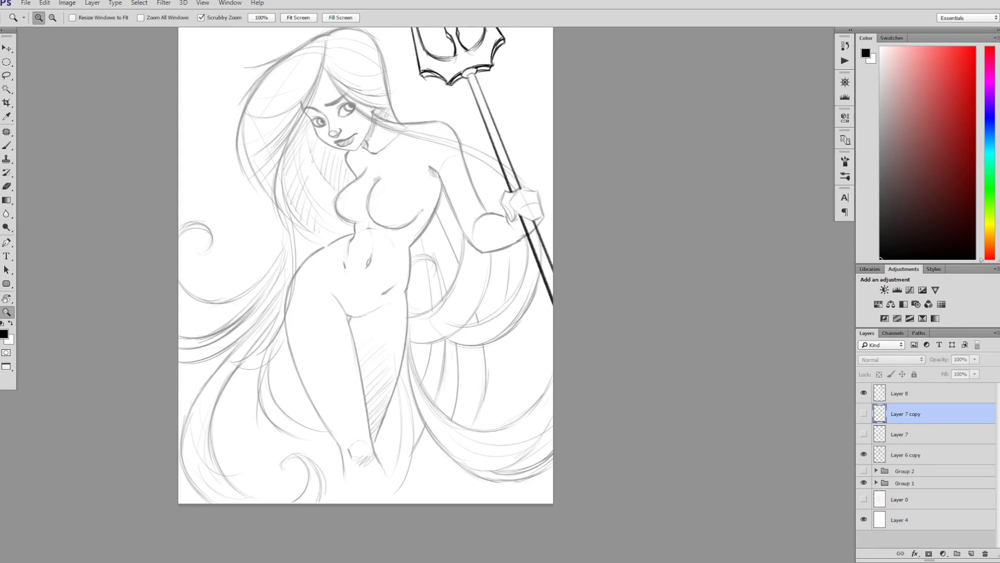
pyautogui.hotkey('ctrl', 'alt', 'z')
pyautogui.hotkey('ctrl', 'alt', 'z')
pyautogui.hotkey('ctrl', 'alt', 'z')
# Step: Draw an ornamental thigh band with two curled scrolls around the exposed leg on a new layer
pyautogui.press('b')
pyautogui.moveTo(292, 356); pyautogui.dragTo(309, 388)
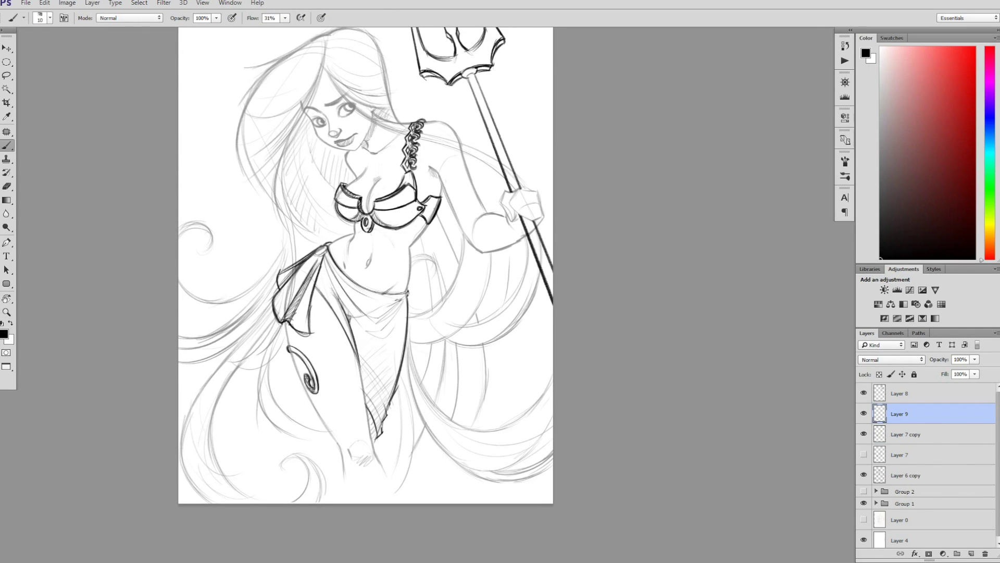
pyautogui.press('e')
pyautogui.press('b')
pyautogui.moveTo(319, 381)
pyautogui.mouseDown()
pyautogui.moveTo(386, 261)
pyautogui.moveTo(500, 295)
pyautogui.moveTo(417, 307)
pyautogui.mouseUp()
pyautogui.press('r')
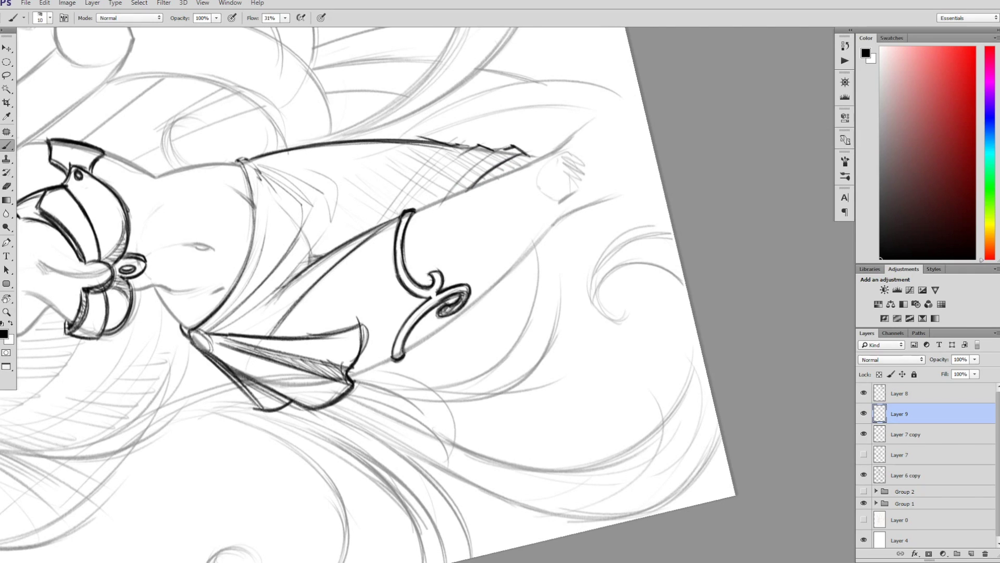
pyautogui.press('Escape')
pyautogui.press('z')
pyautogui.hotkey('ctrl', '0')
# Step: Mask overlapping lines on Layer 6 copy and group the sketch layers, keeping a faded merged copy beneath a new layer
pyautogui.click(863, 393)
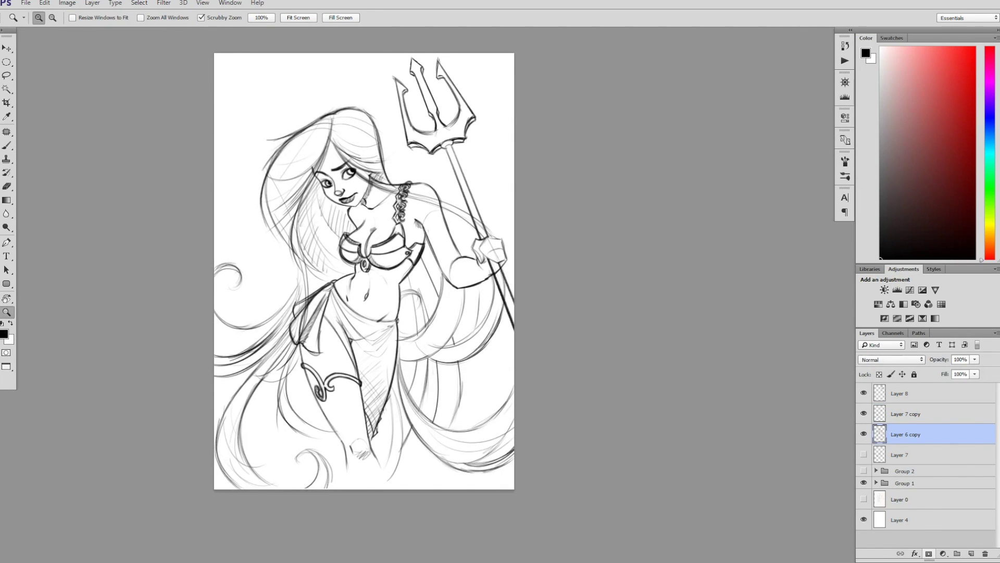
pyautogui.press('b')
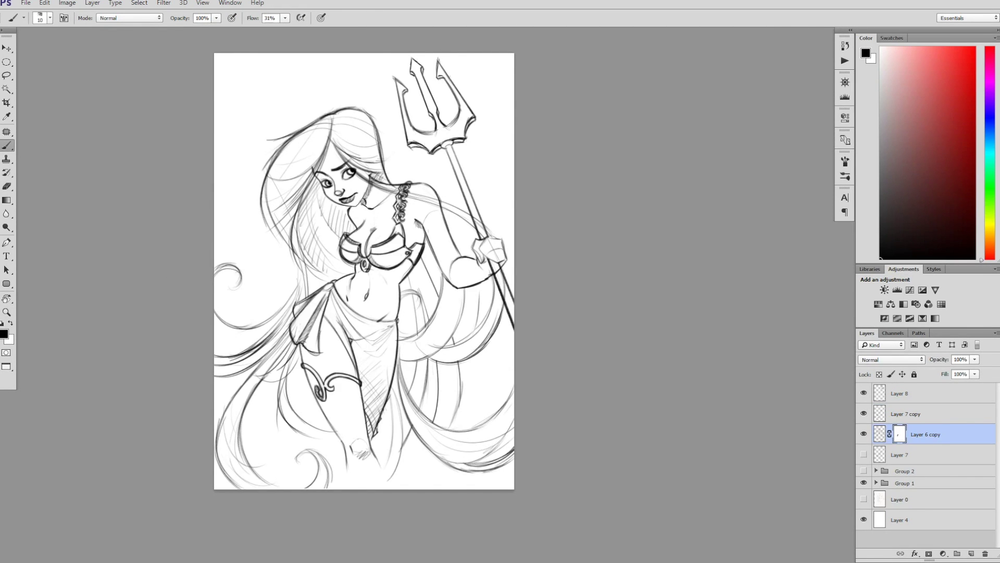
pyautogui.hotkey('ctrl', 'g')
pyautogui.press('z')
pyautogui.hotkey('ctrl', '+')
pyautogui.hotkey('ctrl', '+')
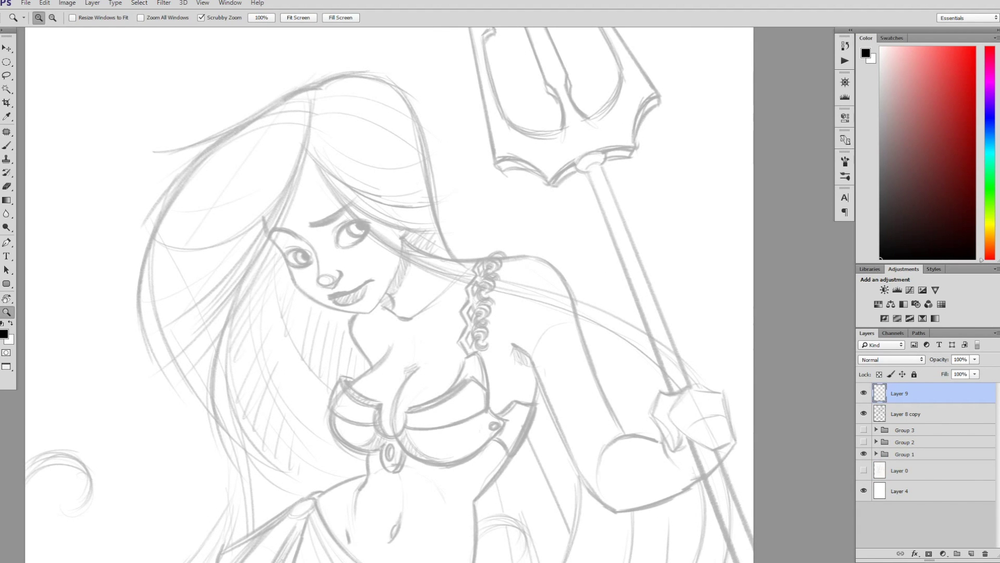
# Step: Ink the eyebrows, both eyes with lashes and pupils, and the nose in bold black lines over the faded sketch
pyautogui.hotkey('ctrl', '+')
pyautogui.press('b')
pyautogui.moveTo(309, 224); pyautogui.dragTo(344, 214)
pyautogui.press('e')
pyautogui.press('b')
pyautogui.moveTo(307, 223); pyautogui.dragTo(387, 194)
pyautogui.moveTo(350, 243); pyautogui.dragTo(383, 223)
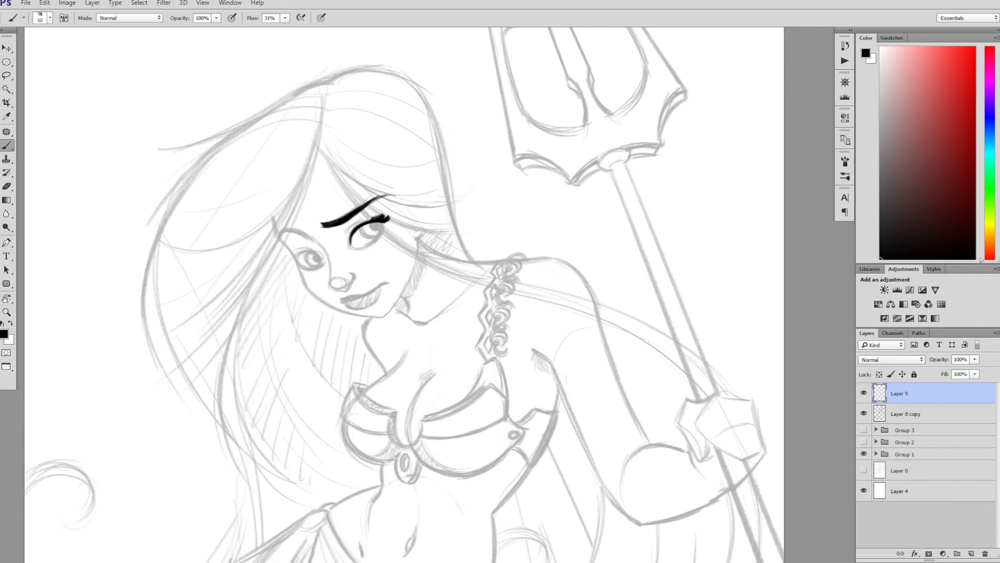
pyautogui.moveTo(378, 229); pyautogui.dragTo(368, 228)
pyautogui.click(351, 254)
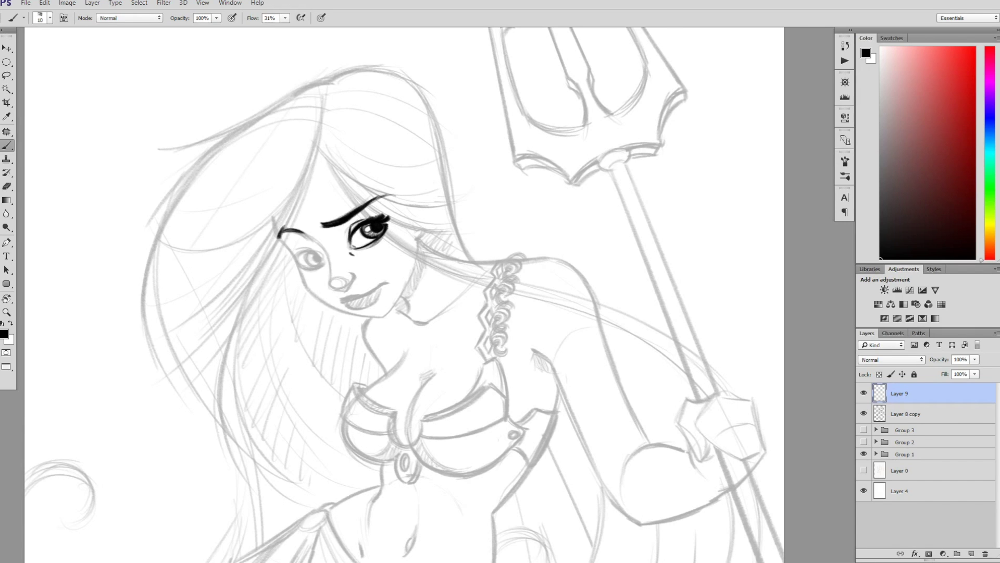
pyautogui.moveTo(312, 236); pyautogui.dragTo(334, 287)
pyautogui.moveTo(330, 250); pyautogui.dragTo(347, 288)
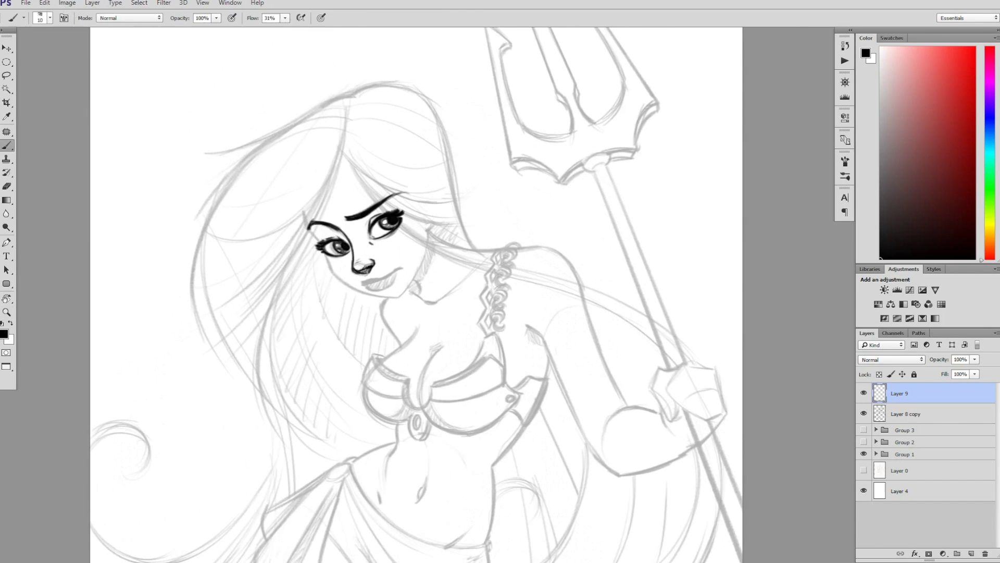
# Step: Ink the lips and jawline, and hatch light shading on the cheeks
pyautogui.moveTo(301, 262); pyautogui.dragTo(364, 260)
pyautogui.press('Escape')
pyautogui.moveTo(439, 284)
pyautogui.mouseDown()
pyautogui.moveTo(411, 346)
pyautogui.moveTo(397, 325)
pyautogui.mouseUp()
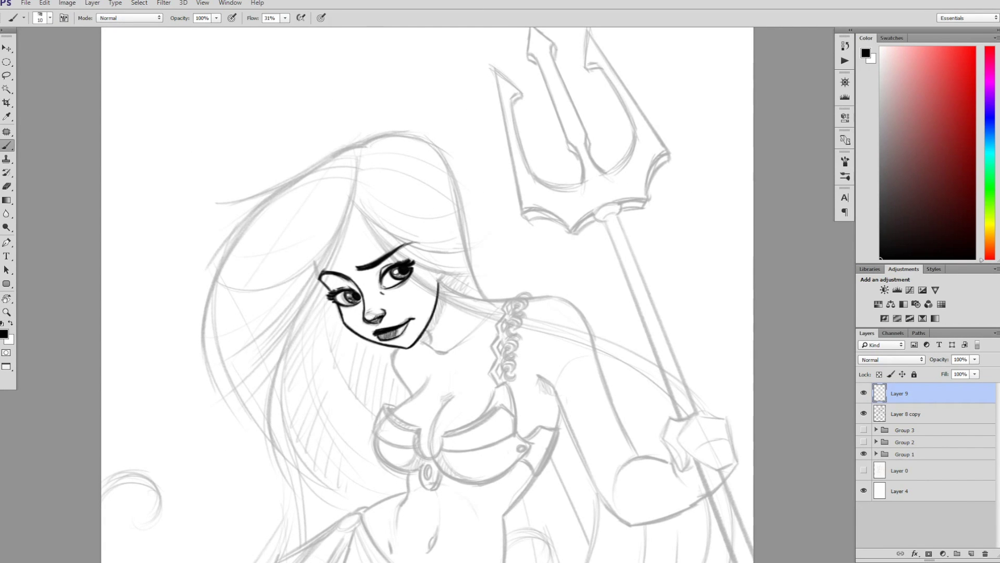
pyautogui.moveTo(344, 307); pyautogui.dragTo(363, 320)
pyautogui.moveTo(384, 283); pyautogui.dragTo(451, 342)
# Step: Ink the neck, collarbone, shoulders, chest contours and the upper arm reaching toward the trident
pyautogui.hotkey('ctrl', '0')
pyautogui.scroll(4, 396, 208)
pyautogui.moveTo(388, 213)
pyautogui.mouseDown()
pyautogui.moveTo(406, 258)
pyautogui.moveTo(389, 281)
pyautogui.mouseUp()
pyautogui.moveTo(432, 331)
pyautogui.mouseDown()
pyautogui.moveTo(430, 308)
pyautogui.moveTo(472, 253)
pyautogui.moveTo(447, 266)
pyautogui.mouseUp()
pyautogui.scroll(2, 583, 183)
pyautogui.moveTo(443, 208); pyautogui.dragTo(365, 271)
pyautogui.moveTo(375, 336)
pyautogui.mouseDown()
pyautogui.moveTo(406, 245)
pyautogui.moveTo(401, 268)
pyautogui.mouseUp()
pyautogui.moveTo(401, 269); pyautogui.dragTo(313, 364)
pyautogui.moveTo(430, 315); pyautogui.dragTo(412, 372)
pyautogui.moveTo(453, 185)
pyautogui.mouseDown()
pyautogui.moveTo(443, 255)
pyautogui.moveTo(365, 292)
pyautogui.moveTo(396, 218)
pyautogui.mouseUp()
pyautogui.moveTo(423, 140); pyautogui.dragTo(421, 320)
pyautogui.press('Escape')
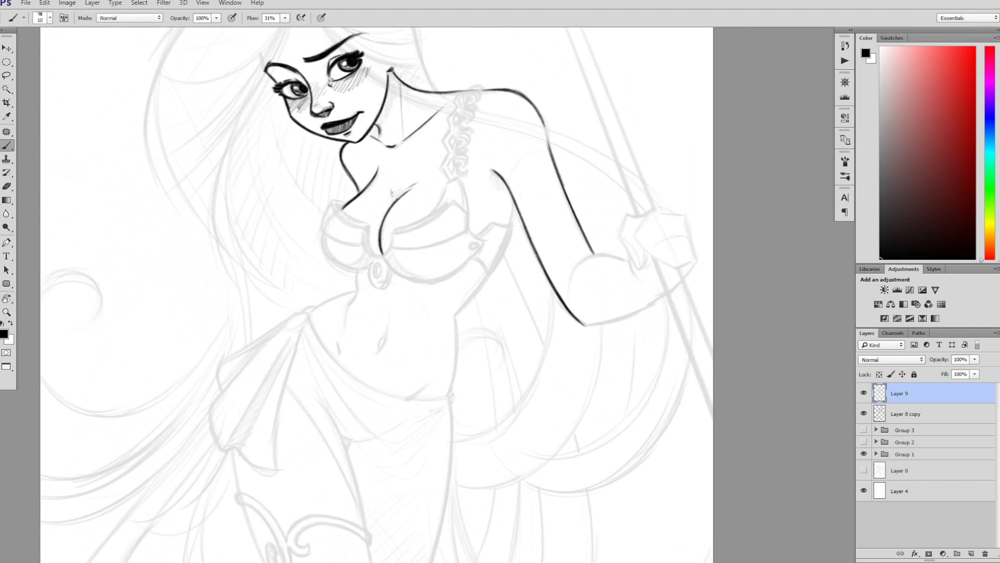
# Step: Ink the bikini top's cups, bands, centre ring pendant and riveted side strap
pyautogui.moveTo(332, 211); pyautogui.dragTo(369, 225)
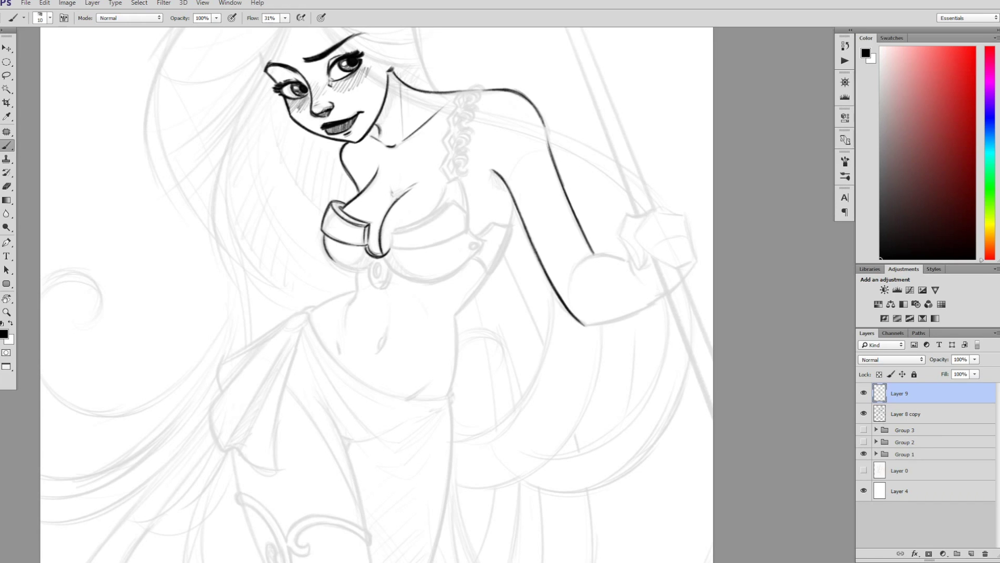
pyautogui.moveTo(433, 213)
pyautogui.mouseDown()
pyautogui.moveTo(391, 249)
pyautogui.moveTo(468, 201)
pyautogui.mouseUp()
pyautogui.press('r')
pyautogui.moveTo(469, 208); pyautogui.dragTo(448, 271)
pyautogui.moveTo(419, 173); pyautogui.dragTo(367, 232)
pyautogui.moveTo(390, 159)
pyautogui.mouseDown()
pyautogui.moveTo(358, 218)
pyautogui.moveTo(405, 174)
pyautogui.moveTo(361, 209)
pyautogui.mouseUp()
pyautogui.press('Escape')
pyautogui.moveTo(395, 169); pyautogui.dragTo(412, 203)
pyautogui.moveTo(411, 156)
pyautogui.mouseDown()
pyautogui.moveTo(437, 151)
pyautogui.moveTo(415, 188)
pyautogui.mouseUp()
pyautogui.moveTo(318, 185); pyautogui.dragTo(367, 206)
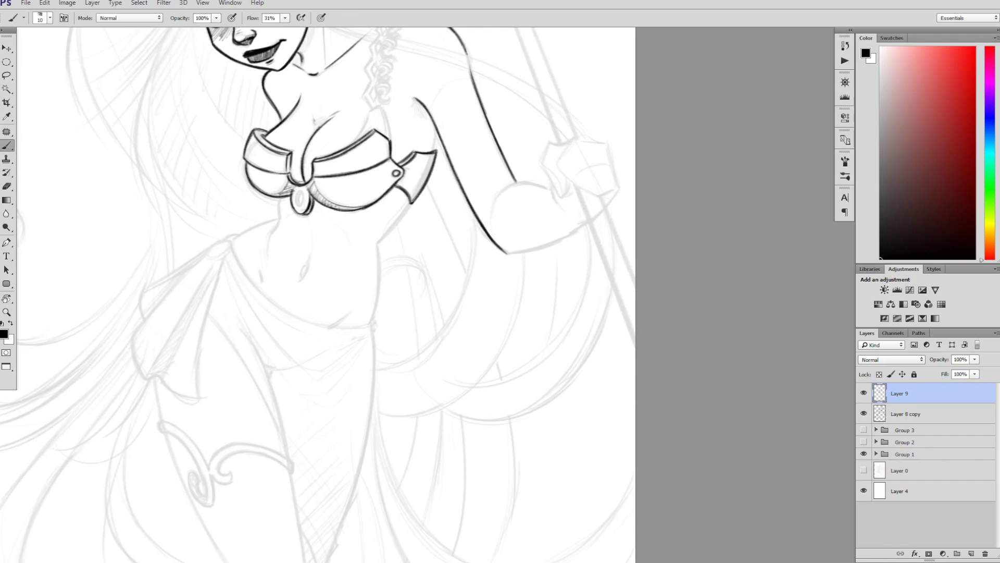
pyautogui.hotkey('ctrl', '-')
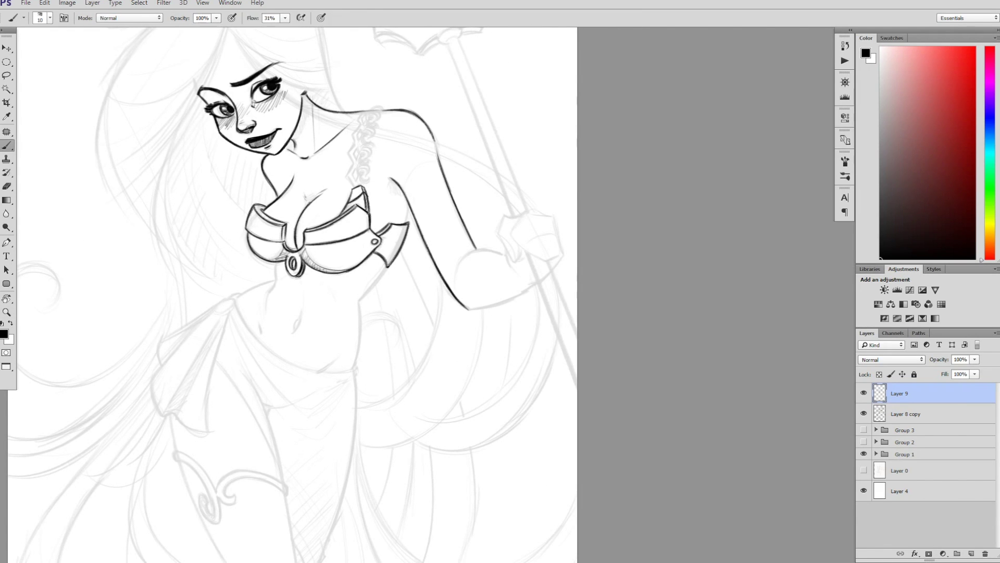
# Step: Ink the ornate shoulder strap on a new layer, plus the waist contours and navel
pyautogui.hotkey('ctrl', 'shift', 'alt', 'n')
pyautogui.moveTo(359, 116); pyautogui.dragTo(359, 139)
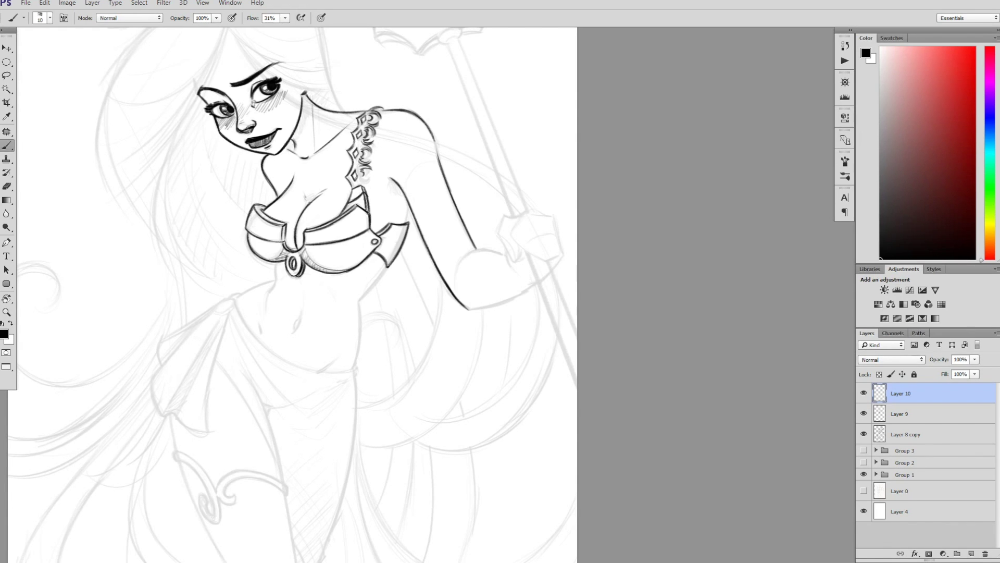
pyautogui.press('r')
pyautogui.moveTo(417, 208)
pyautogui.mouseDown()
pyautogui.moveTo(365, 313)
pyautogui.moveTo(382, 248)
pyautogui.moveTo(356, 365)
pyautogui.moveTo(369, 304)
pyautogui.mouseUp()
pyautogui.press('Escape')
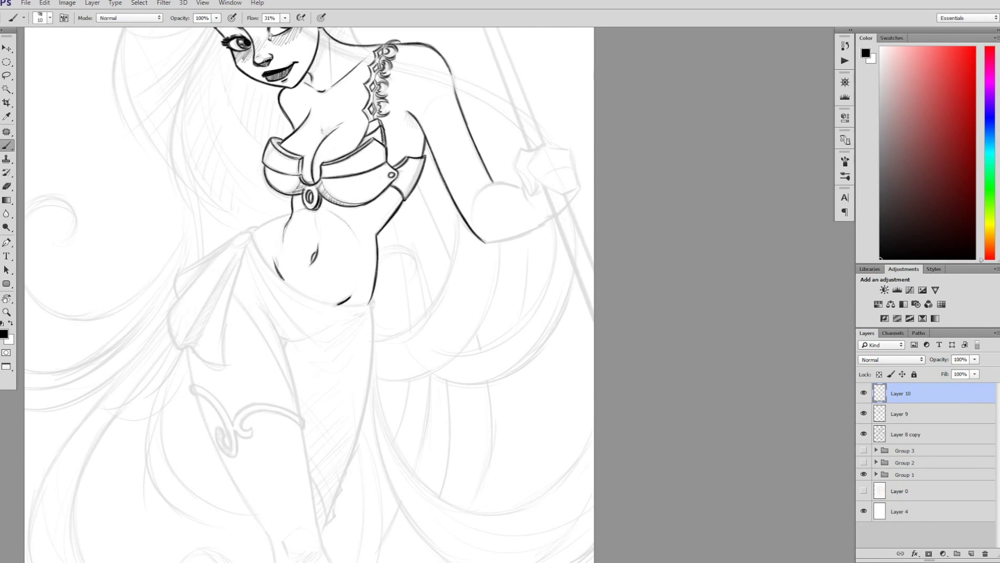
# Step: Ink the hip curve above the sarong and the bent elbow and forearm of the arm holding the trident
pyautogui.moveTo(365, 261); pyautogui.dragTo(208, 237)
pyautogui.moveTo(376, 216); pyautogui.dragTo(348, 263)
pyautogui.moveTo(374, 217)
pyautogui.mouseDown()
pyautogui.moveTo(415, 222)
pyautogui.moveTo(364, 313)
pyautogui.mouseUp()
pyautogui.press('r')
pyautogui.moveTo(427, 211); pyautogui.dragTo(373, 282)
pyautogui.press('z')
pyautogui.hotkey('ctrl', '-')
pyautogui.hotkey('ctrl', '-')
pyautogui.hotkey('ctrl', '-')
pyautogui.hotkey('ctrl', '+')
pyautogui.hotkey('ctrl', '+')
pyautogui.hotkey('ctrl', '+')
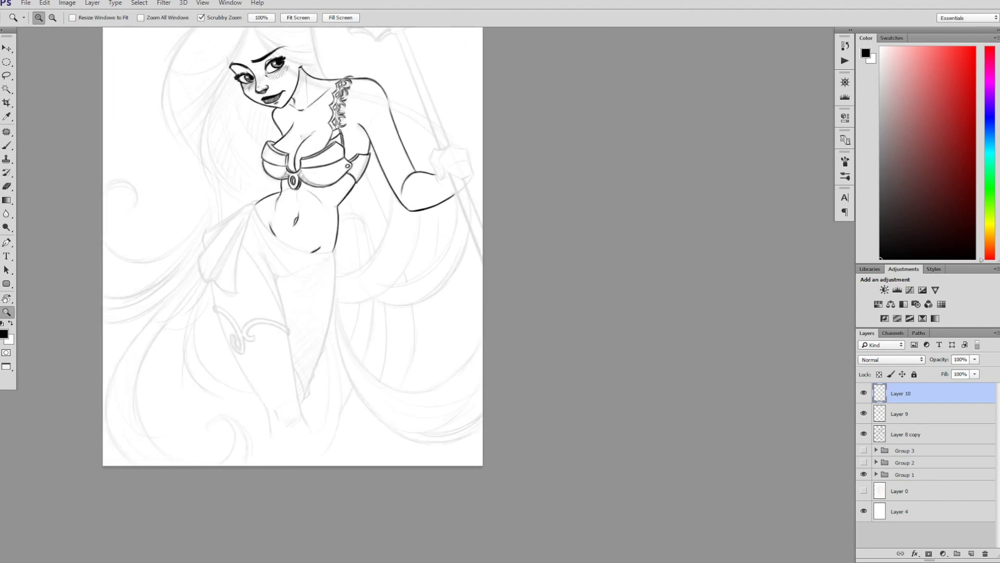
# Step: Ink the sarong's hip knot, its hatched hanging tails, the waist folds and the edge crossing the thigh
pyautogui.press('b')
pyautogui.moveTo(307, 199); pyautogui.dragTo(200, 256)
pyautogui.moveTo(284, 212); pyautogui.dragTo(191, 308)
pyautogui.moveTo(192, 309)
pyautogui.mouseDown()
pyautogui.moveTo(204, 358)
pyautogui.moveTo(239, 354)
pyautogui.mouseUp()
pyautogui.moveTo(292, 218); pyautogui.dragTo(209, 353)
pyautogui.moveTo(270, 264); pyautogui.dragTo(224, 360)
pyautogui.moveTo(291, 225); pyautogui.dragTo(258, 288)
pyautogui.moveTo(212, 358); pyautogui.dragTo(271, 388)
pyautogui.moveTo(270, 311); pyautogui.dragTo(269, 390)
pyautogui.moveTo(305, 204)
pyautogui.mouseDown()
pyautogui.moveTo(287, 219)
pyautogui.moveTo(268, 334)
pyautogui.mouseUp()
pyautogui.moveTo(278, 276); pyautogui.dragTo(214, 357)
pyautogui.moveTo(250, 235); pyautogui.dragTo(204, 284)
# Step: Ink the sarong's outer edge with its small waist tie, the inner folds and the hatched pointed lower tip
pyautogui.moveTo(469, 156); pyautogui.dragTo(396, 271)
pyautogui.moveTo(250, 142)
pyautogui.mouseDown()
pyautogui.moveTo(261, 265)
pyautogui.moveTo(229, 232)
pyautogui.mouseUp()
pyautogui.moveTo(199, 155)
pyautogui.mouseDown()
pyautogui.moveTo(143, 264)
pyautogui.moveTo(206, 183)
pyautogui.mouseUp()
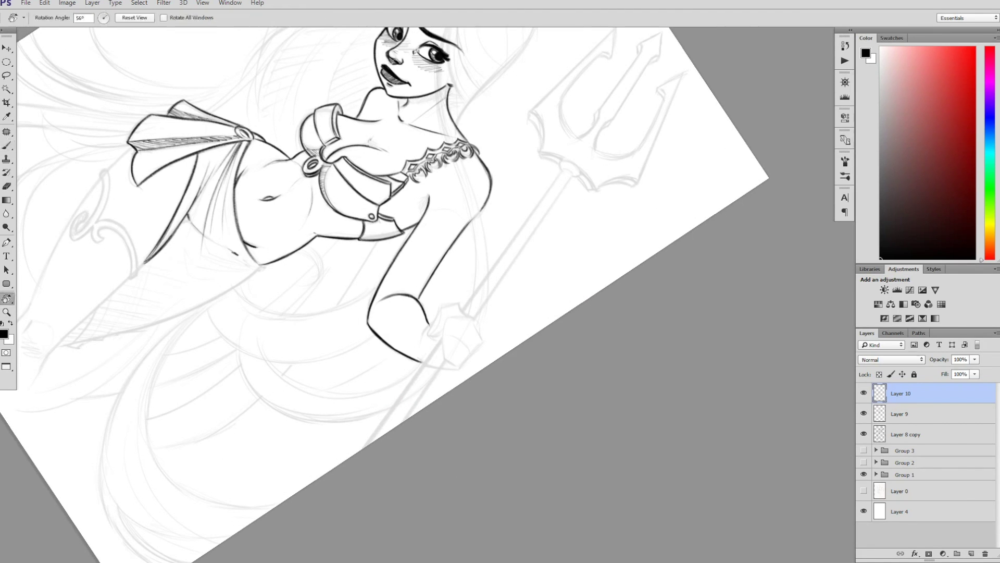
pyautogui.press('Escape')
pyautogui.moveTo(344, 240)
pyautogui.mouseDown()
pyautogui.moveTo(336, 289)
pyautogui.moveTo(292, 291)
pyautogui.moveTo(318, 185)
pyautogui.moveTo(316, 280)
pyautogui.mouseUp()
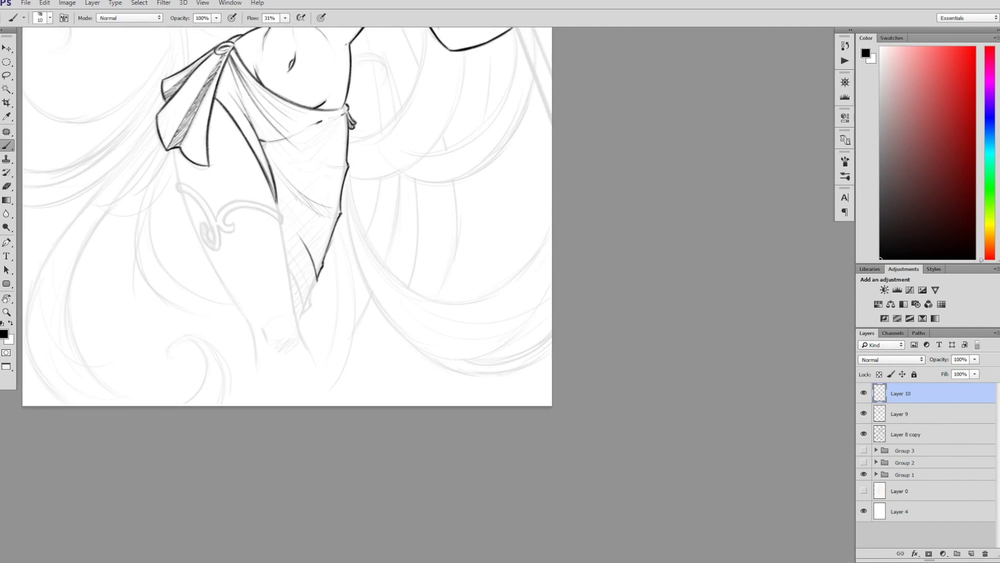
pyautogui.scroll(-1, 292, 219)
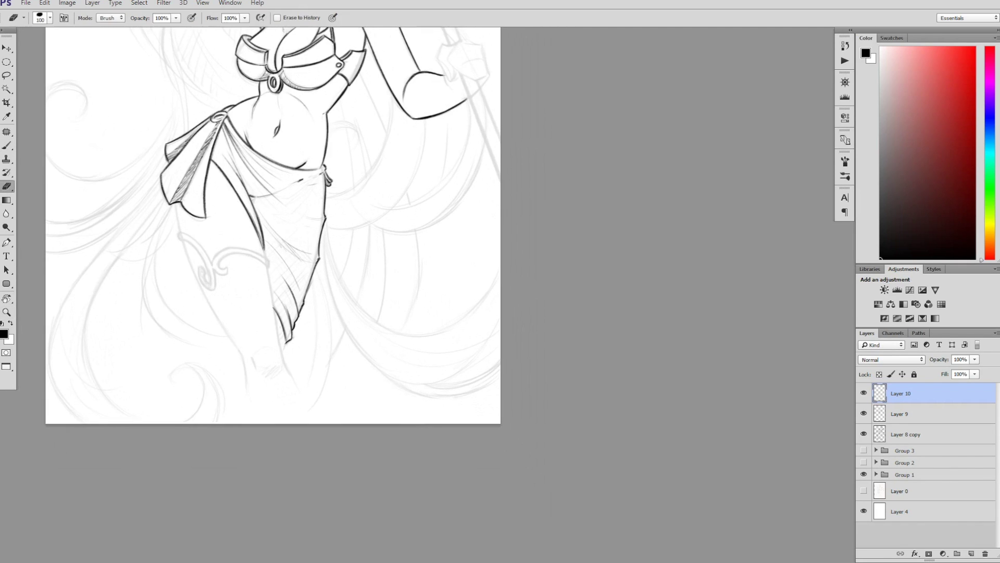
pyautogui.moveTo(289, 300)
pyautogui.mouseDown()
pyautogui.moveTo(273, 341)
pyautogui.moveTo(276, 333)
pyautogui.mouseUp()
pyautogui.press('r')
pyautogui.moveTo(364, 156)
pyautogui.mouseDown()
pyautogui.moveTo(323, 135)
pyautogui.moveTo(222, 193)
pyautogui.mouseUp()
pyautogui.moveTo(223, 192); pyautogui.dragTo(266, 148)
pyautogui.press('r')
pyautogui.press('Escape')
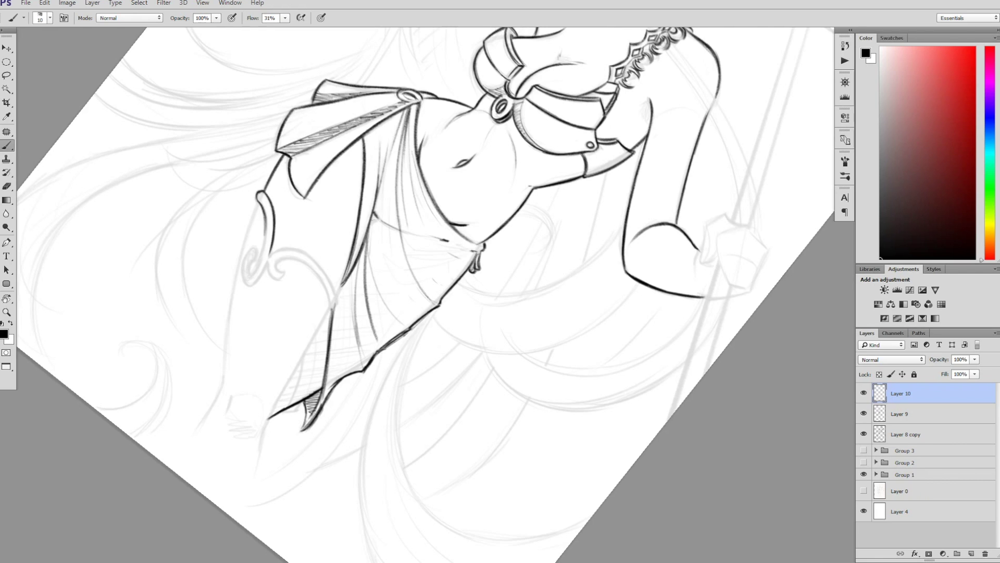
# Step: Ink the thigh band's outer scroll and the leg's outline down past the knee, with hatching on the kneecap
pyautogui.moveTo(266, 208)
pyautogui.mouseDown()
pyautogui.moveTo(249, 276)
pyautogui.moveTo(255, 266)
pyautogui.mouseUp()
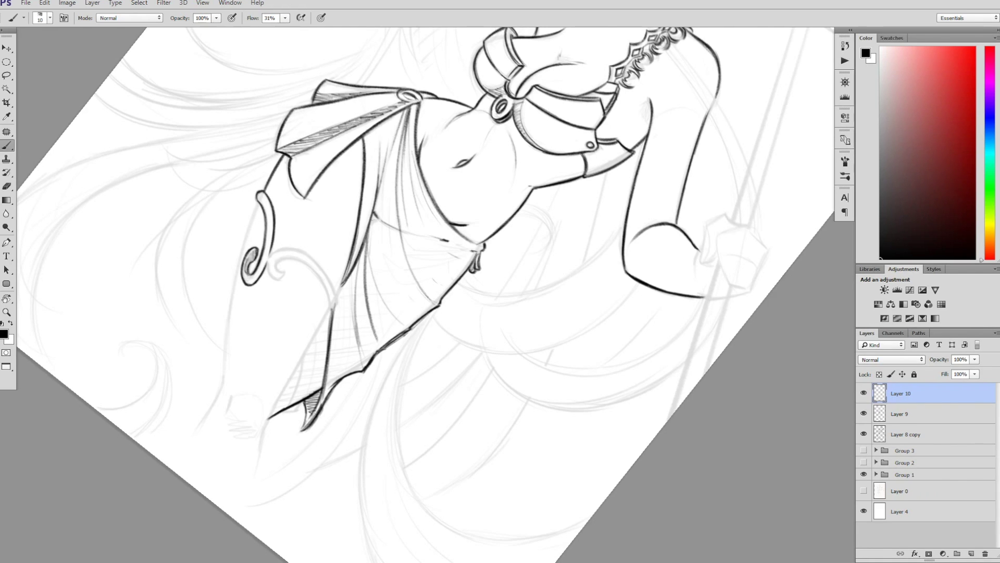
pyautogui.moveTo(271, 201); pyautogui.dragTo(254, 279)
pyautogui.press('r')
pyautogui.moveTo(417, 260); pyautogui.dragTo(469, 291)
pyautogui.moveTo(312, 160)
pyautogui.mouseDown()
pyautogui.moveTo(221, 343)
pyautogui.moveTo(240, 359)
pyautogui.moveTo(255, 422)
pyautogui.moveTo(344, 291)
pyautogui.mouseUp()
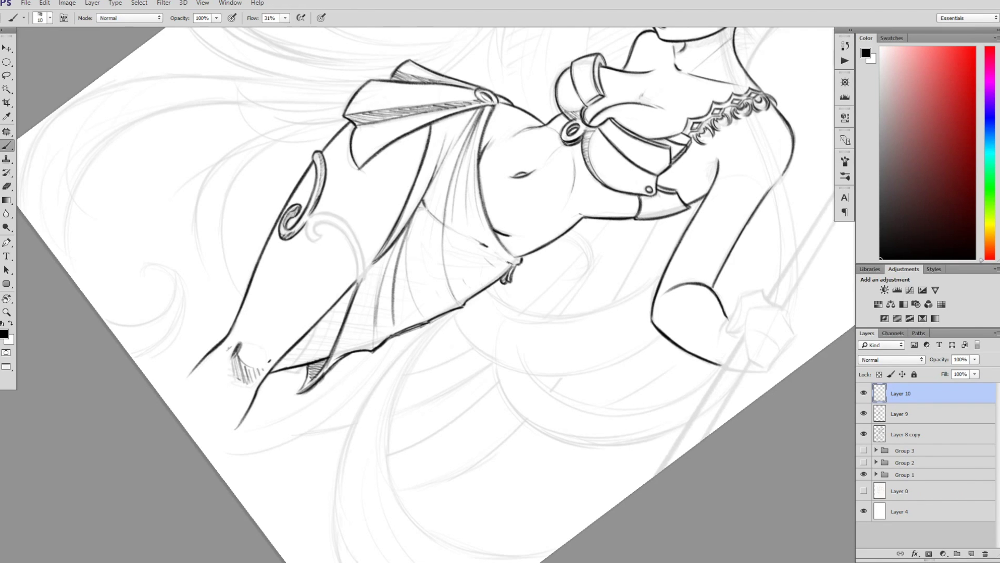
# Step: Ink the thigh band's inner scroll on a new layer and merge that layer down into Layer 10
pyautogui.moveTo(333, 307); pyautogui.dragTo(386, 234)
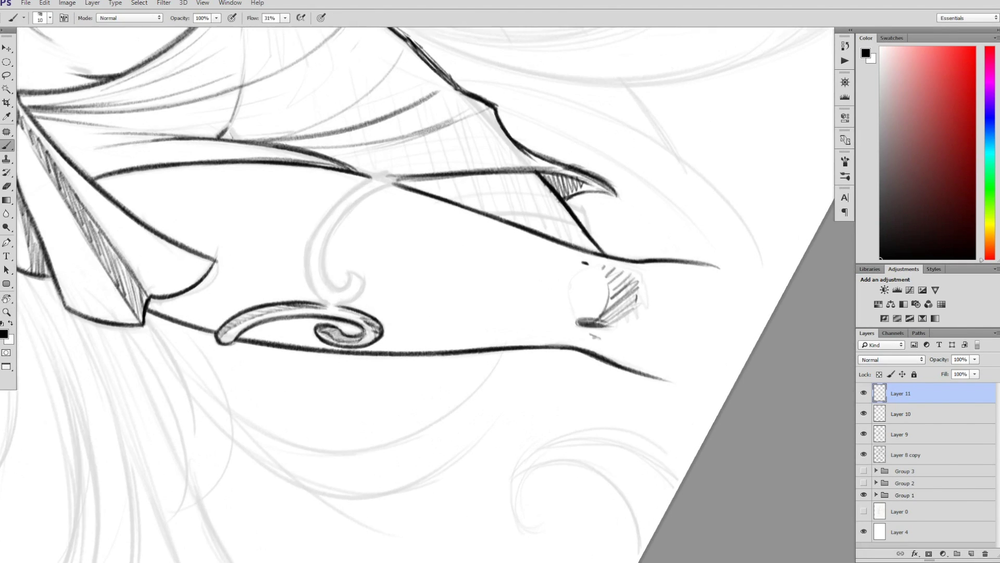
pyautogui.moveTo(371, 177)
pyautogui.mouseDown()
pyautogui.moveTo(360, 281)
pyautogui.moveTo(398, 183)
pyautogui.moveTo(325, 247)
pyautogui.moveTo(344, 305)
pyautogui.mouseUp()
pyautogui.hotkey('ctrl', '0')
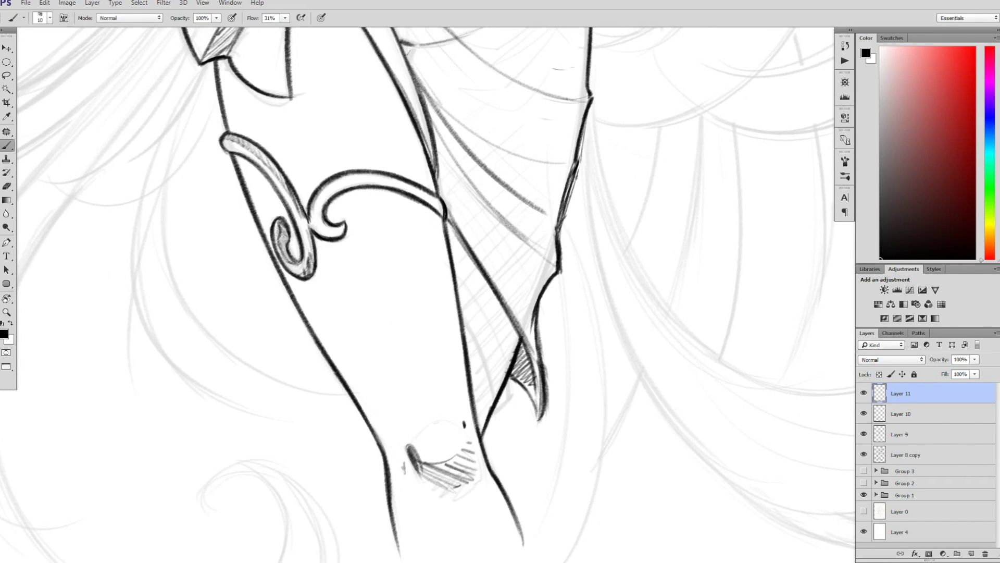
pyautogui.hotkey('ctrl', 'e')
# Step: Ink the hair's parting line and the strands framing the face
pyautogui.press('r')
pyautogui.moveTo(573, 156); pyautogui.dragTo(599, 323)
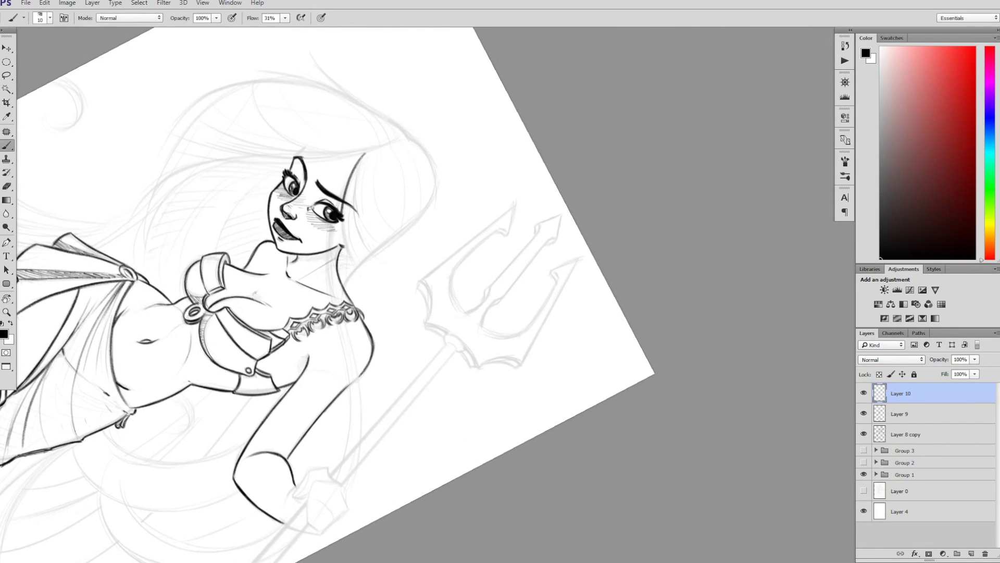
pyautogui.press('Escape')
pyautogui.press('b')
pyautogui.moveTo(323, 208); pyautogui.dragTo(294, 306)
pyautogui.moveTo(307, 246); pyautogui.dragTo(291, 352)
pyautogui.moveTo(327, 201); pyautogui.dragTo(291, 328)
pyautogui.moveTo(314, 106); pyautogui.dragTo(248, 133)
# Step: Ink the hair's outer contour from the crown down around the side of the head, redoing the stroke that misses
pyautogui.press('r')
pyautogui.moveTo(573, 156); pyautogui.dragTo(599, 312)
pyautogui.moveTo(304, 167); pyautogui.dragTo(202, 238)
pyautogui.moveTo(253, 207); pyautogui.dragTo(205, 297)
pyautogui.hotkey('ctrl', 'z')
pyautogui.moveTo(238, 229)
pyautogui.mouseDown()
pyautogui.moveTo(209, 318)
pyautogui.moveTo(208, 388)
pyautogui.mouseUp()
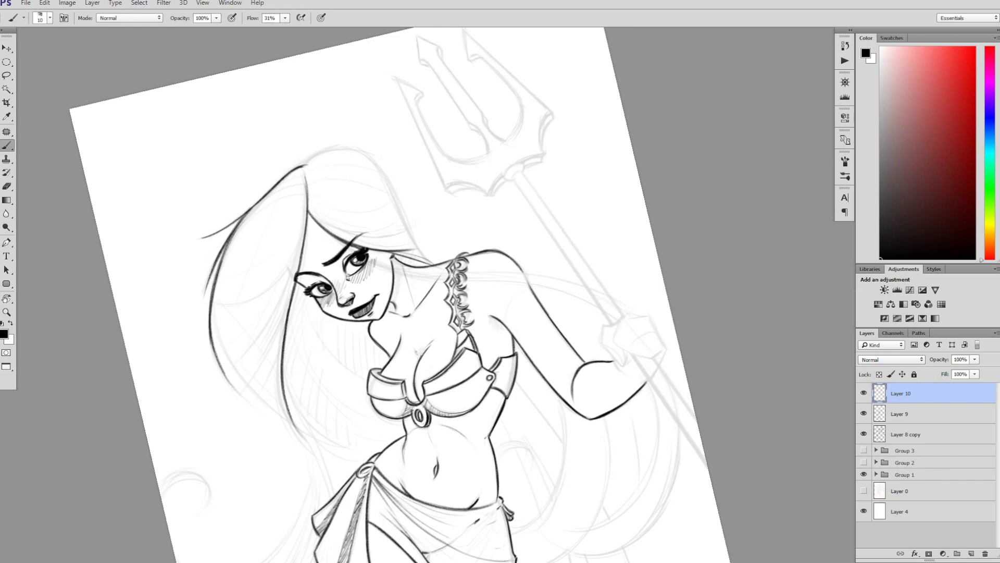
# Step: Ink the side hair mass down to its pointed lower tip and add curved strands inside it
pyautogui.press('r')
pyautogui.press('Escape')
pyautogui.press('b')
pyautogui.moveTo(272, 172); pyautogui.dragTo(231, 268)
pyautogui.moveTo(250, 224)
pyautogui.mouseDown()
pyautogui.moveTo(227, 178)
pyautogui.moveTo(212, 259)
pyautogui.mouseUp()
pyautogui.moveTo(272, 187); pyautogui.dragTo(212, 258)
pyautogui.moveTo(364, 261); pyautogui.dragTo(346, 328)
# Step: Ink curved strands across the crown and the hair's contour on the shoulder side of the head
pyautogui.moveTo(271, 171); pyautogui.dragTo(200, 191)
pyautogui.moveTo(307, 129); pyautogui.dragTo(190, 240)
pyautogui.moveTo(311, 105); pyautogui.dragTo(224, 136)
pyautogui.moveTo(353, 107); pyautogui.dragTo(315, 149)
pyautogui.moveTo(245, 131); pyautogui.dragTo(209, 165)
pyautogui.moveTo(365, 61)
pyautogui.mouseDown()
pyautogui.moveTo(391, 83)
pyautogui.moveTo(419, 193)
pyautogui.mouseUp()
pyautogui.moveTo(390, 73); pyautogui.dragTo(319, 90)
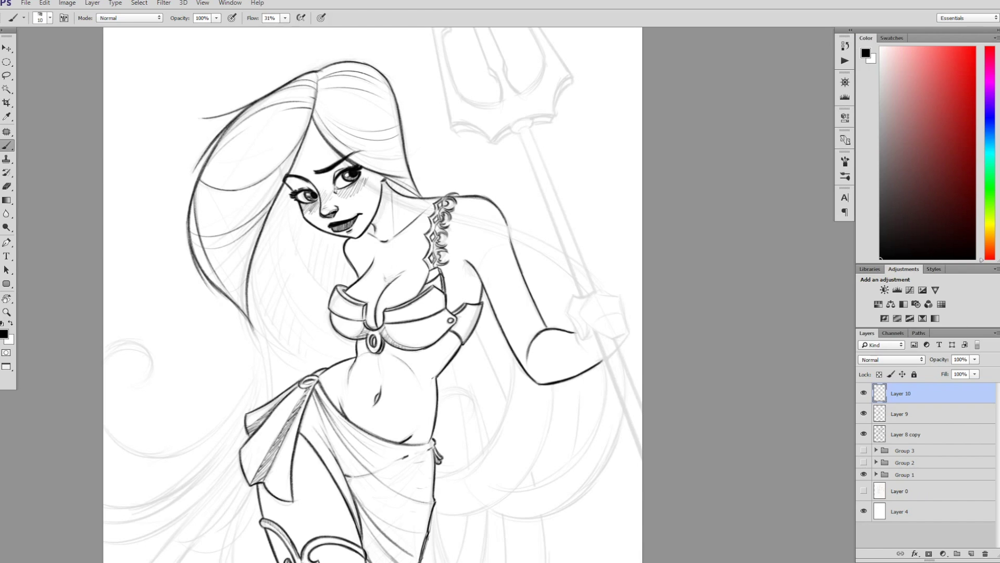
# Step: On a new layer, ink the hair strands behind the neck and the long lock ending in a curl at the canvas's left edge
pyautogui.press('z')
pyautogui.hotkey('ctrl', '-')
pyautogui.hotkey('ctrl', 'shift', 'alt', 'n')
pyautogui.press('b')
pyautogui.moveTo(281, 229); pyautogui.dragTo(307, 159)
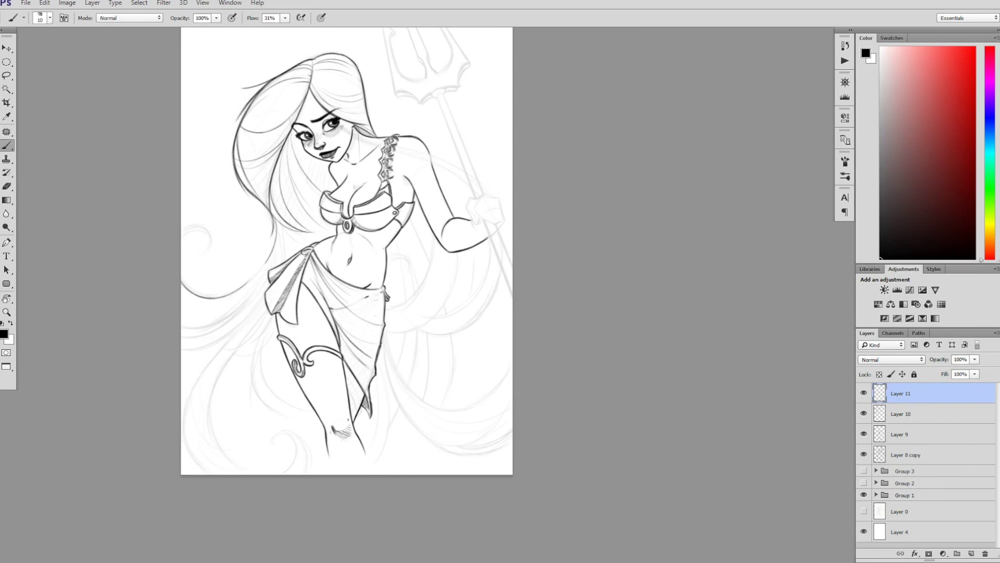
pyautogui.moveTo(184, 217); pyautogui.dragTo(210, 244)
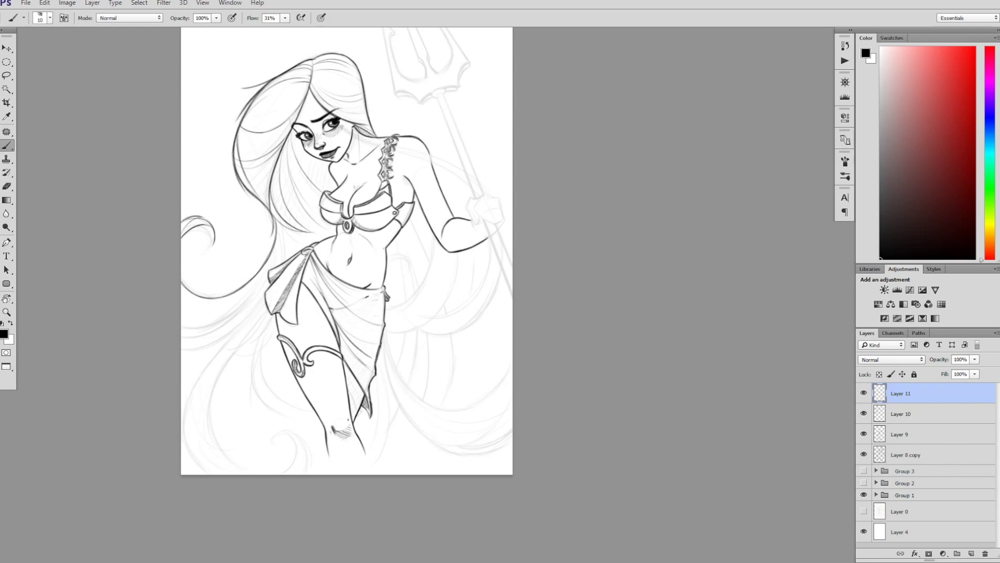
# Step: Ink the hair strands fanning from behind the hip to the canvas's left edge and the long outer sweep to the lower-left corner
pyautogui.moveTo(253, 296); pyautogui.dragTo(181, 337)
pyautogui.moveTo(249, 312); pyautogui.dragTo(181, 351)
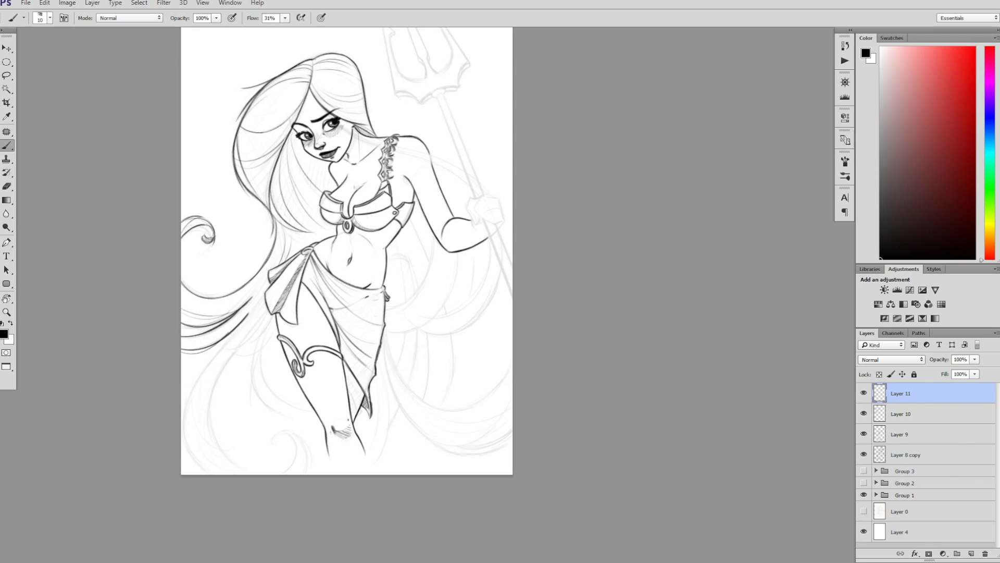
pyautogui.moveTo(291, 291); pyautogui.dragTo(306, 236)
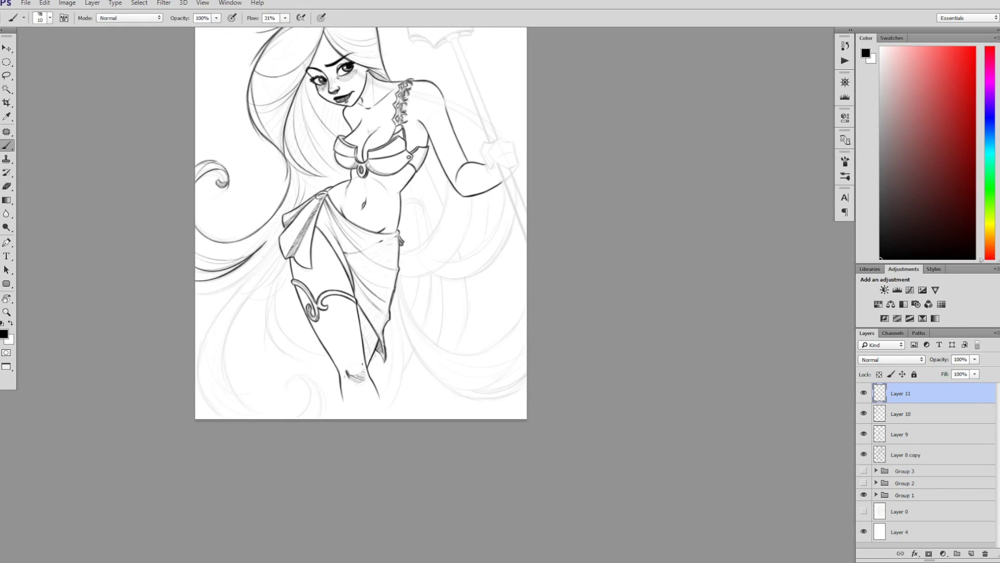
pyautogui.moveTo(237, 289); pyautogui.dragTo(214, 416)
pyautogui.moveTo(208, 327); pyautogui.dragTo(229, 418)
pyautogui.moveTo(260, 261); pyautogui.dragTo(196, 300)
pyautogui.hotkey('ctrl', 'z')
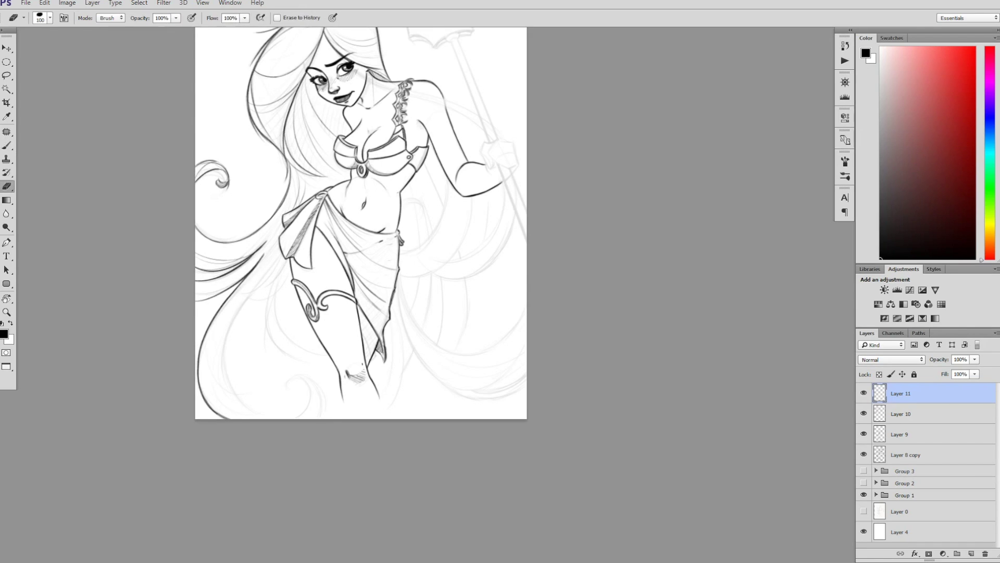
pyautogui.moveTo(245, 272); pyautogui.dragTo(197, 302)
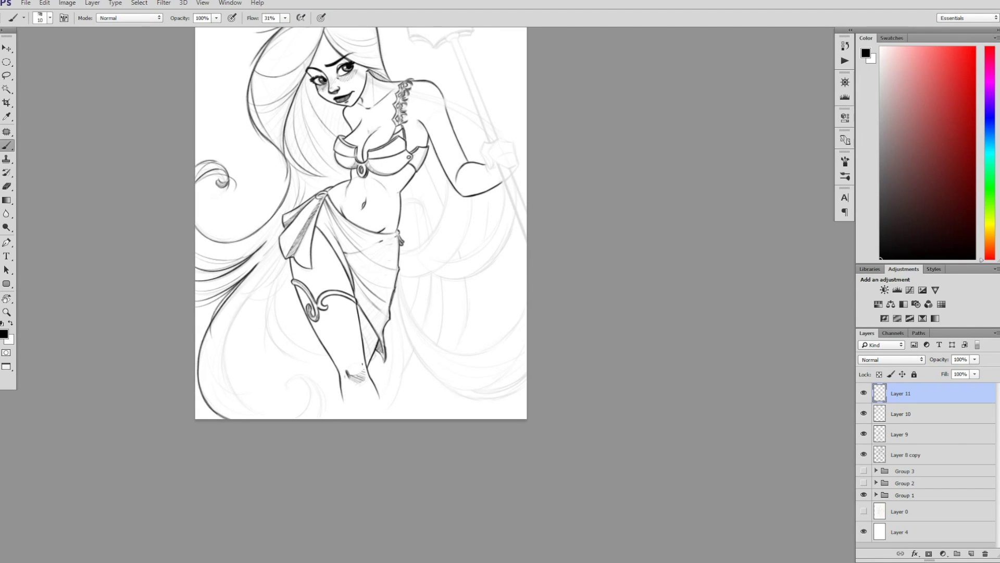
# Step: Ink the hair loops behind the thigh and the inner sweep ending in a curl near the canvas's bottom edge
pyautogui.press('z')
pyautogui.moveTo(284, 408); pyautogui.dragTo(262, 364)
pyautogui.press('b')
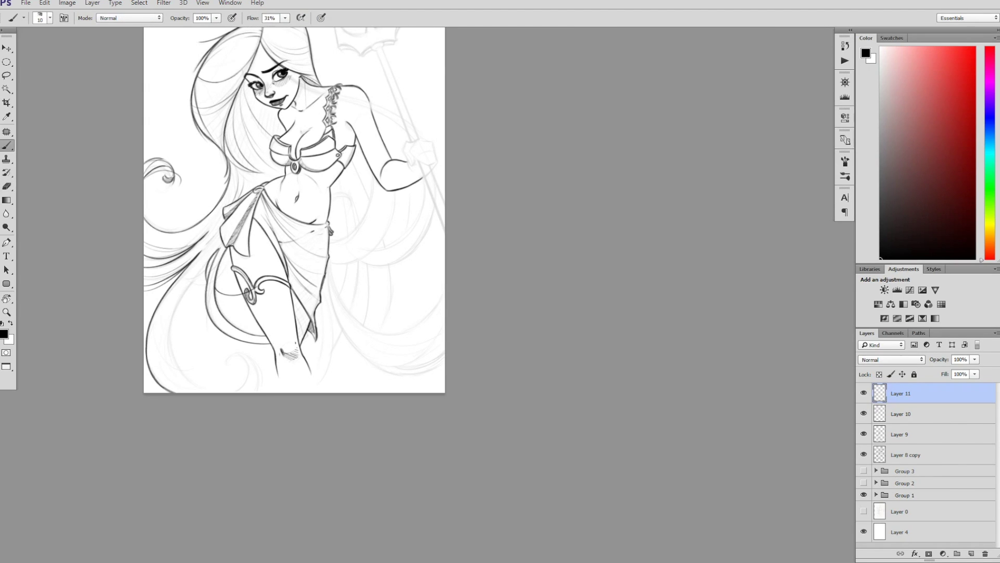
pyautogui.moveTo(250, 374)
pyautogui.mouseDown()
pyautogui.moveTo(230, 393)
pyautogui.moveTo(261, 392)
pyautogui.mouseUp()
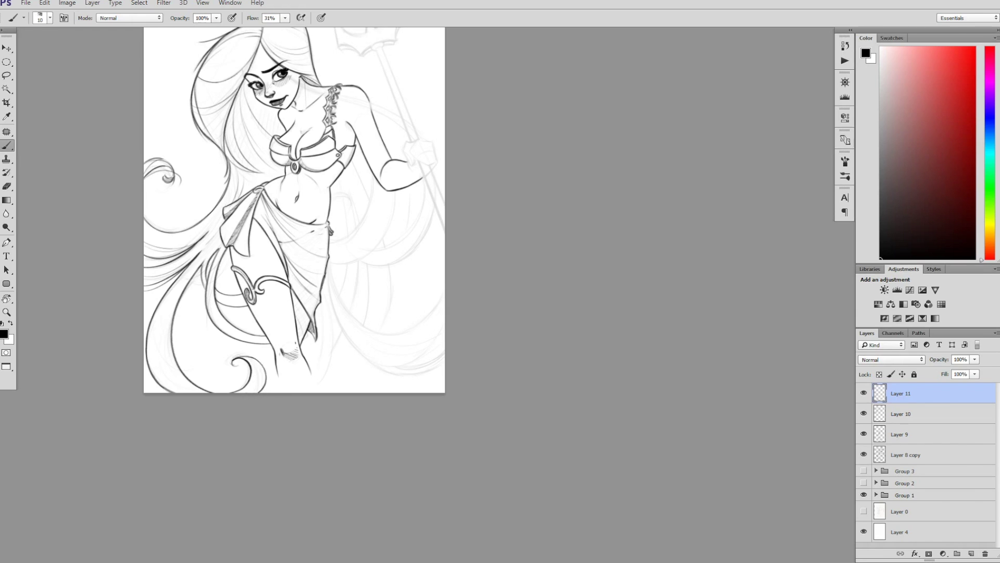
# Step: Ink the long lock of hair running from the face across the shoulder to the raised hand
pyautogui.moveTo(177, 283)
pyautogui.mouseDown()
pyautogui.moveTo(153, 389)
pyautogui.moveTo(76, 438)
pyautogui.mouseUp()
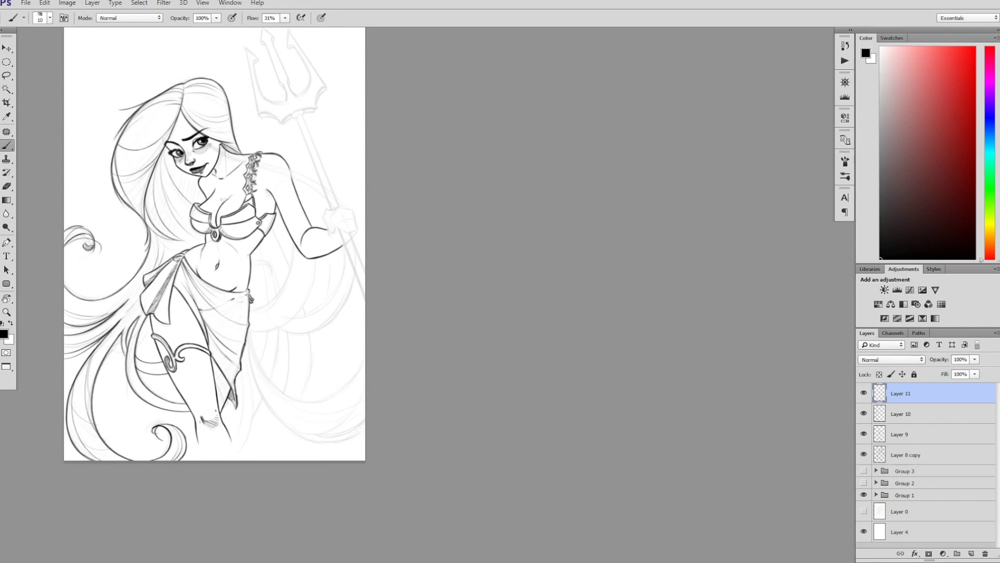
pyautogui.moveTo(504, 234)
pyautogui.mouseDown()
pyautogui.moveTo(516, 237)
pyautogui.moveTo(469, 218)
pyautogui.mouseUp()
pyautogui.moveTo(339, 34)
pyautogui.mouseDown()
pyautogui.moveTo(315, 183)
pyautogui.moveTo(328, 232)
pyautogui.moveTo(337, 164)
pyautogui.moveTo(348, 268)
pyautogui.mouseUp()
pyautogui.moveTo(343, 180); pyautogui.dragTo(342, 300)
pyautogui.moveTo(347, 198); pyautogui.dragTo(336, 323)
pyautogui.moveTo(417, 261)
pyautogui.mouseDown()
pyautogui.moveTo(396, 245)
pyautogui.moveTo(364, 292)
pyautogui.mouseUp()
pyautogui.moveTo(376, 144); pyautogui.dragTo(357, 237)
pyautogui.moveTo(367, 162); pyautogui.dragTo(353, 301)
pyautogui.moveTo(361, 225); pyautogui.dragTo(328, 340)
pyautogui.moveTo(361, 217); pyautogui.dragTo(357, 281)
# Step: Erase a small part of the shoulder lock and ink another long strand toward the raised hand
pyautogui.press('e')
pyautogui.moveTo(362, 238); pyautogui.dragTo(361, 267)
pyautogui.press('b')
pyautogui.moveTo(356, 229); pyautogui.dragTo(326, 339)
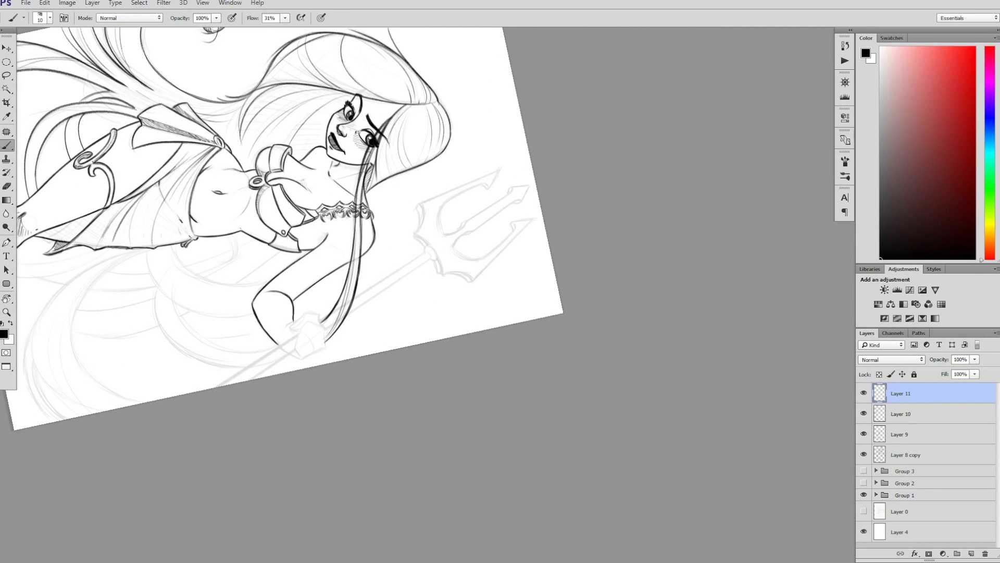
# Step: Ink the outer loop of hair curving down from the raised hand and back toward the hip, with its inner strands
pyautogui.press('r')
pyautogui.press('Escape')
pyautogui.moveTo(365, 261); pyautogui.dragTo(277, 240)
pyautogui.press('b')
pyautogui.moveTo(439, 249); pyautogui.dragTo(383, 284)
pyautogui.moveTo(450, 204); pyautogui.dragTo(432, 263)
pyautogui.moveTo(360, 298); pyautogui.dragTo(417, 309)
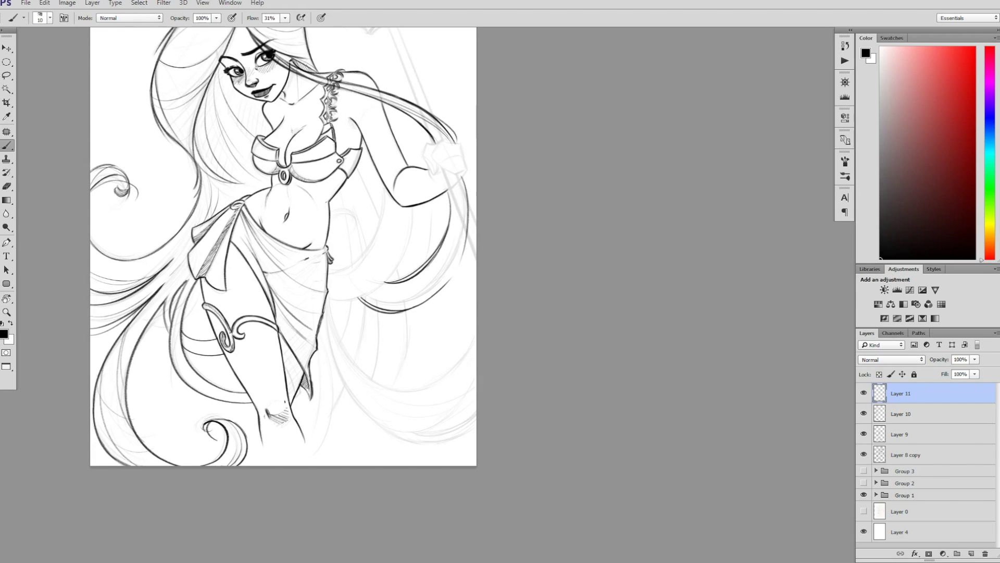
pyautogui.moveTo(467, 217); pyautogui.dragTo(417, 305)
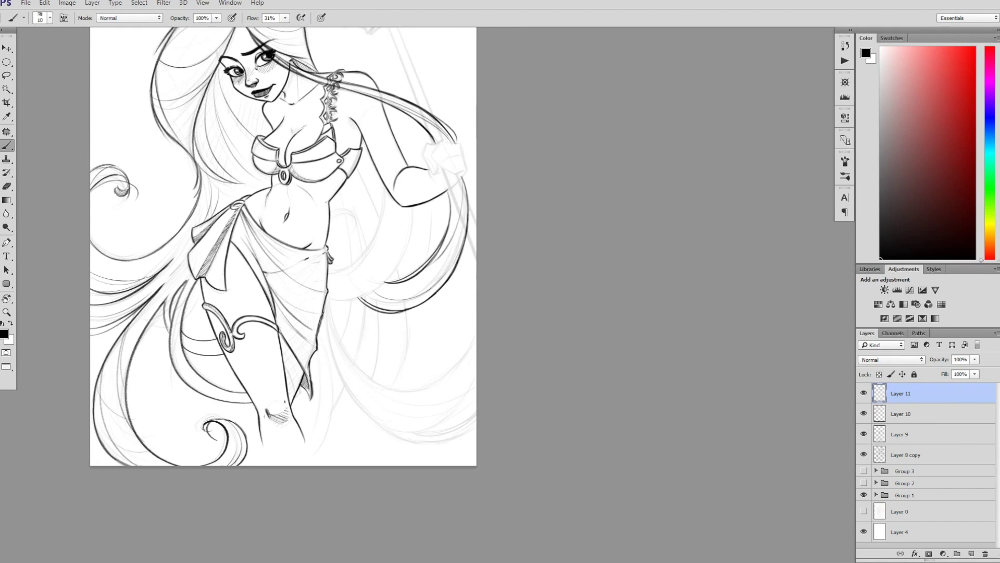
# Step: Ink the hair strands sweeping from behind the arm to the sarong, with the small curl beside the waist
pyautogui.moveTo(386, 179); pyautogui.dragTo(361, 256)
pyautogui.moveTo(386, 207); pyautogui.dragTo(328, 297)
pyautogui.moveTo(413, 180)
pyautogui.mouseDown()
pyautogui.moveTo(416, 245)
pyautogui.moveTo(401, 276)
pyautogui.moveTo(373, 290)
pyautogui.mouseUp()
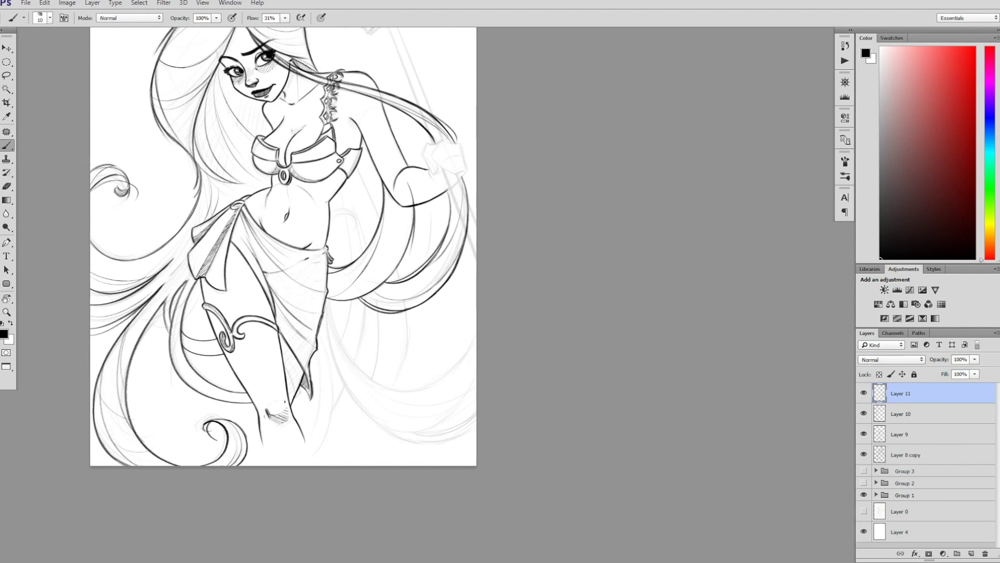
pyautogui.scroll(-1, 425, 255)
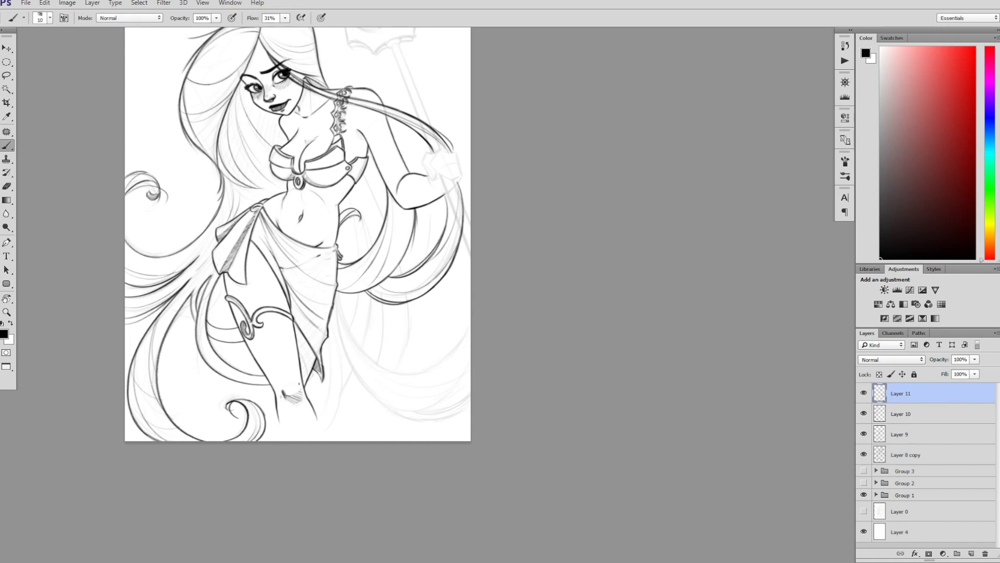
# Step: Ink the hair strands hanging behind the sarong below the looped lock and clean up their overlaps
pyautogui.press('ctrl')
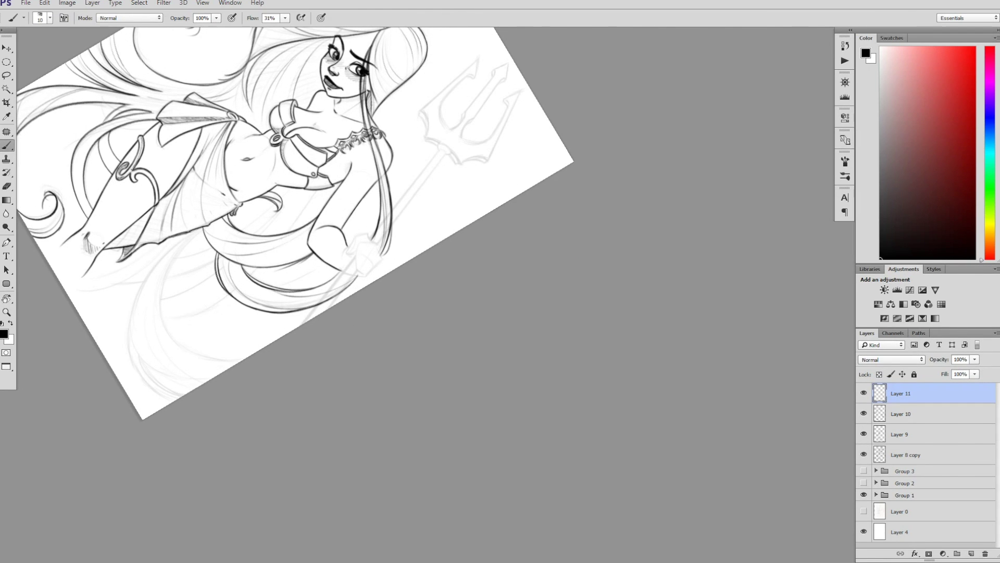
pyautogui.press('Escape')
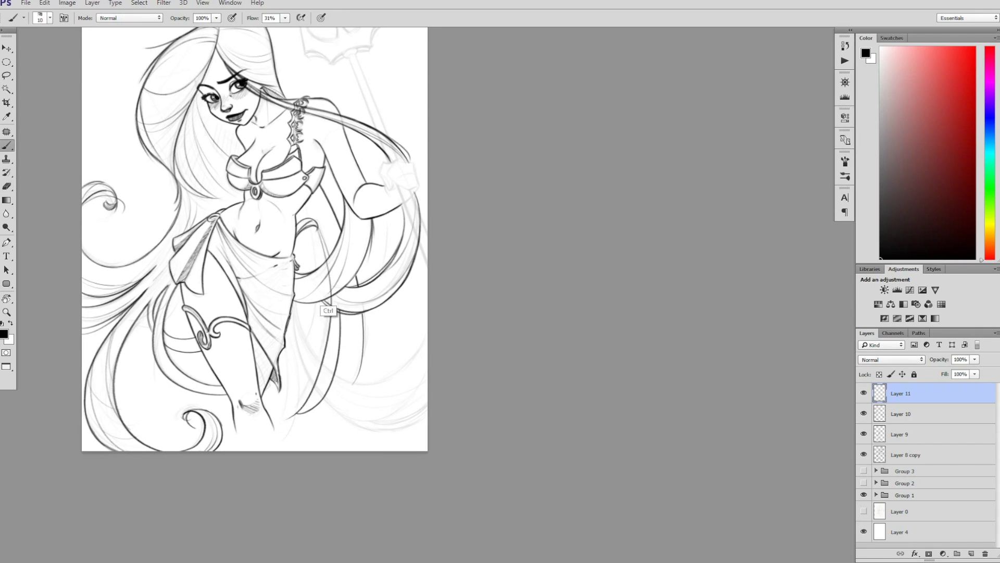
pyautogui.moveTo(331, 239); pyautogui.dragTo(293, 414)
pyautogui.press('e')
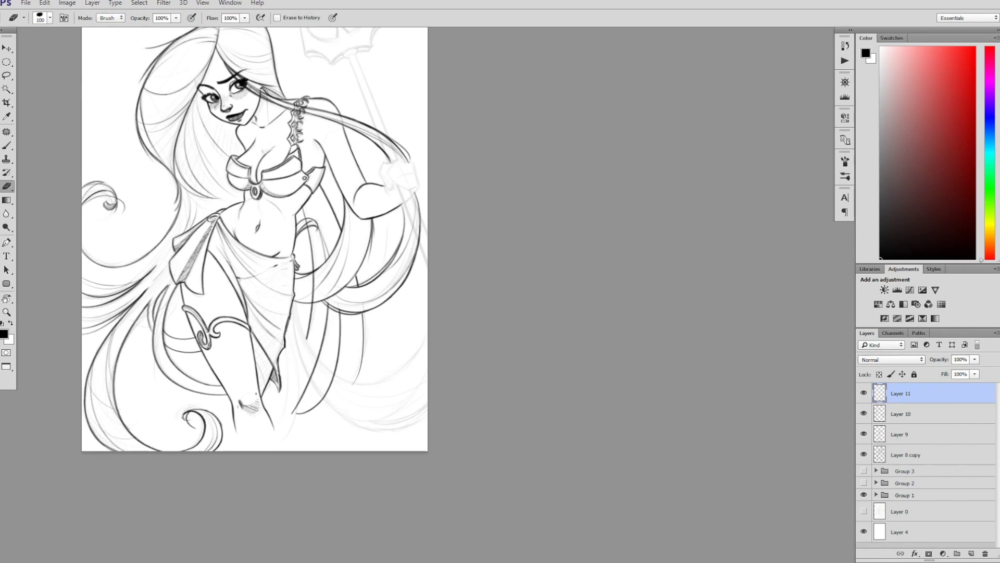
pyautogui.press('b')
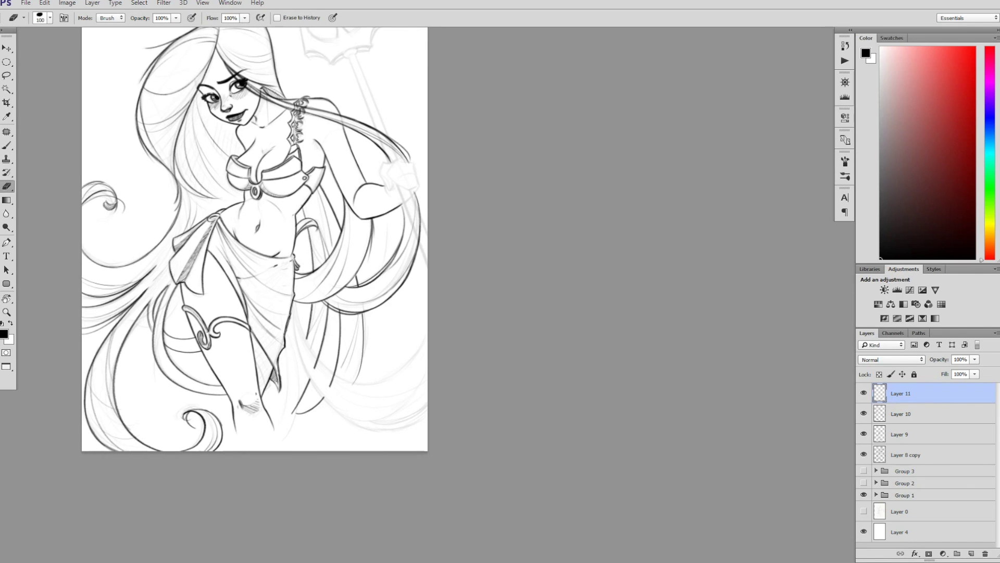
# Step: Ink the wide lock sweeping from behind the sarong out to the canvas's lower-right edge
pyautogui.moveTo(364, 261); pyautogui.dragTo(469, 156)
pyautogui.moveTo(521, 218)
pyautogui.mouseDown()
pyautogui.moveTo(547, 250)
pyautogui.moveTo(302, 235)
pyautogui.mouseUp()
pyautogui.moveTo(365, 125); pyautogui.dragTo(479, 448)
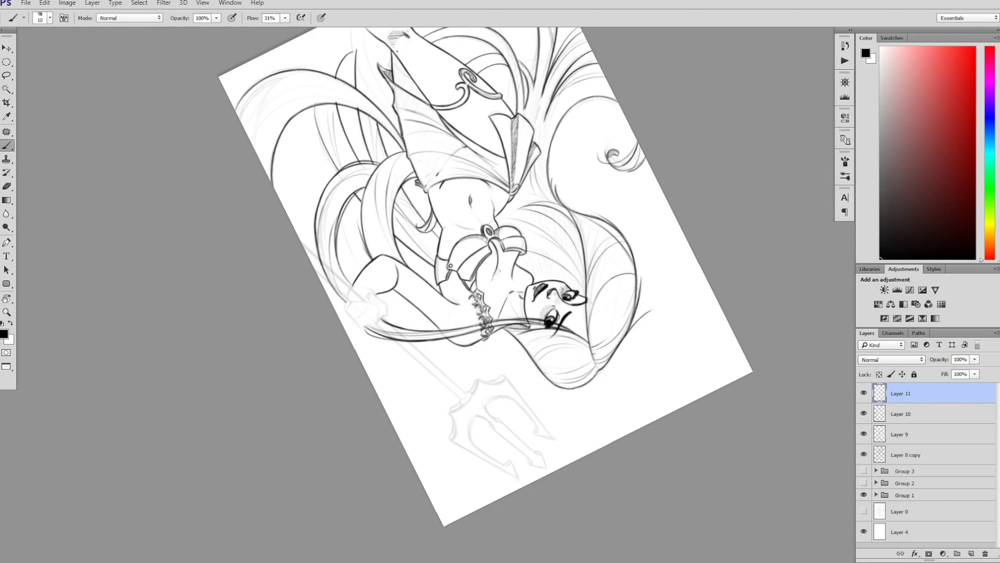
pyautogui.press('Escape')
# Step: Ink the lock curving from the sarong's tip down past the lower leg to the canvas's bottom edge on Layer 11
pyautogui.press('e')
pyautogui.click(901, 414)
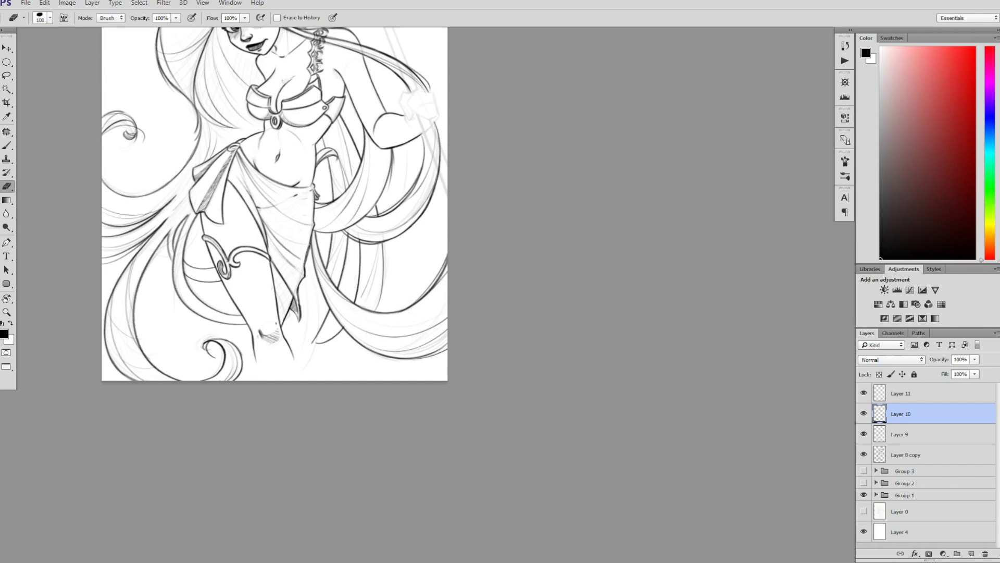
pyautogui.press('b')
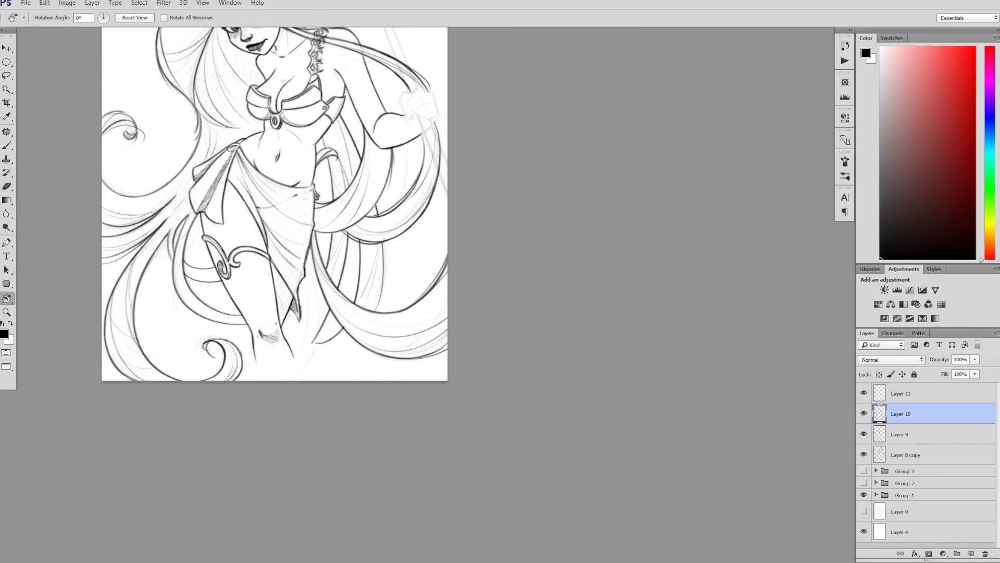
pyautogui.scroll(2, 275, 203)
pyautogui.click(901, 393)
pyautogui.scroll(-3, 338, 208)
pyautogui.moveTo(388, 235); pyautogui.dragTo(378, 383)
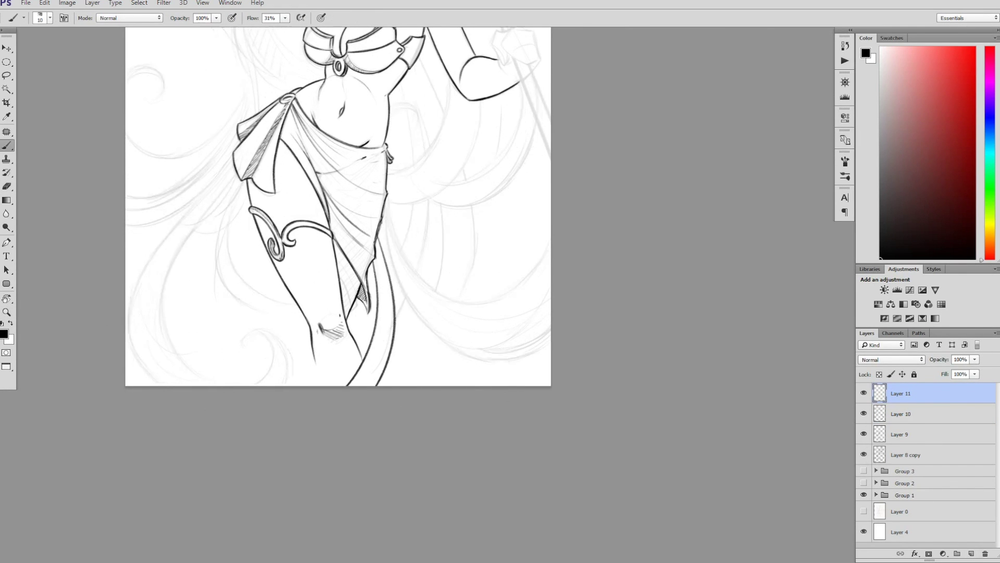
pyautogui.moveTo(384, 240); pyautogui.dragTo(381, 367)
pyautogui.moveTo(389, 279); pyautogui.dragTo(386, 329)
pyautogui.moveTo(384, 344); pyautogui.dragTo(378, 376)
# Step: Add fine hair strands beneath the looped lock and at the hair ends beside the lower leg
pyautogui.hotkey('ctrl', 'shift', 'alt', 'n')
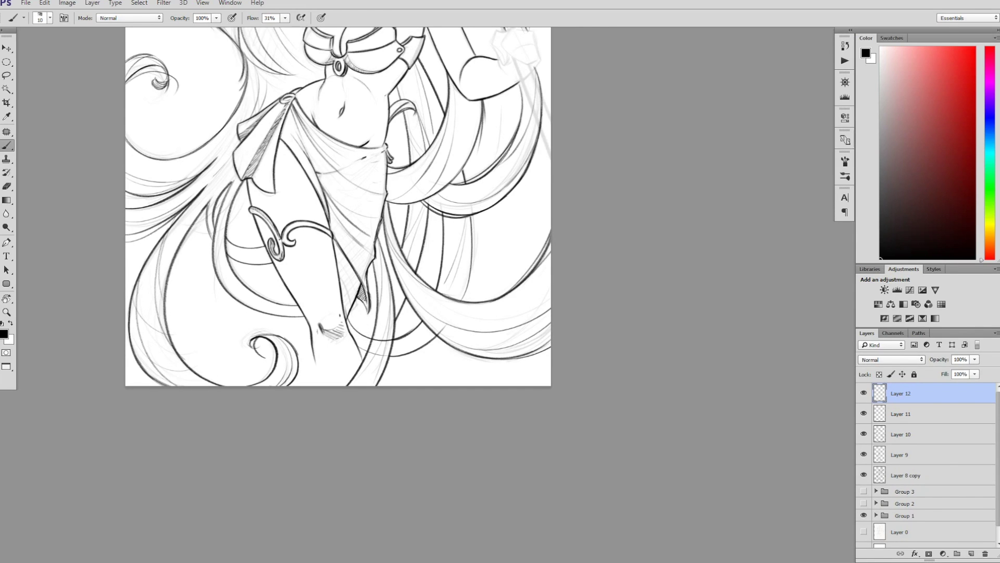
pyautogui.press('e')
pyautogui.press('b')
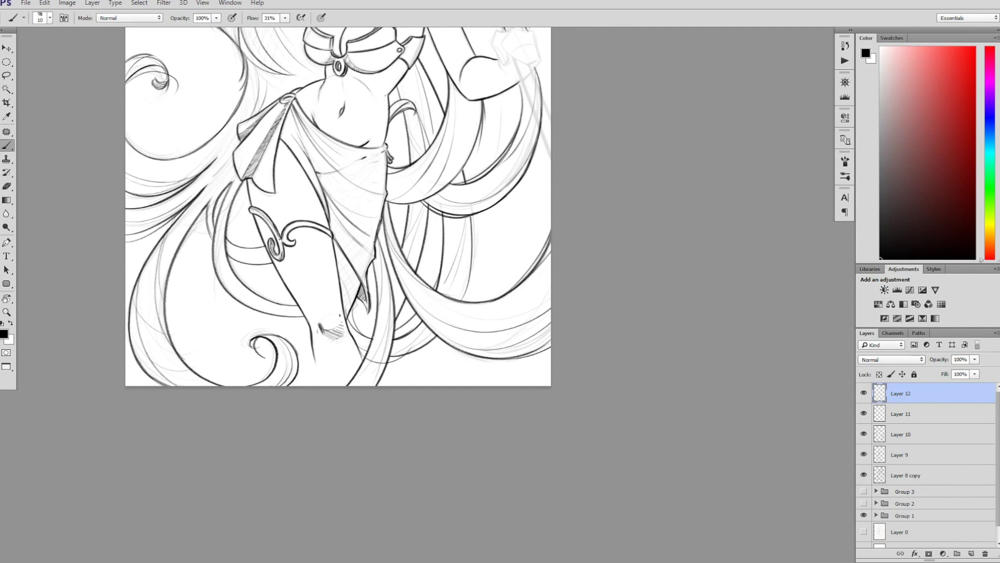
pyautogui.hotkey('ctrl', 'z')
pyautogui.press('e')
pyautogui.press('b')
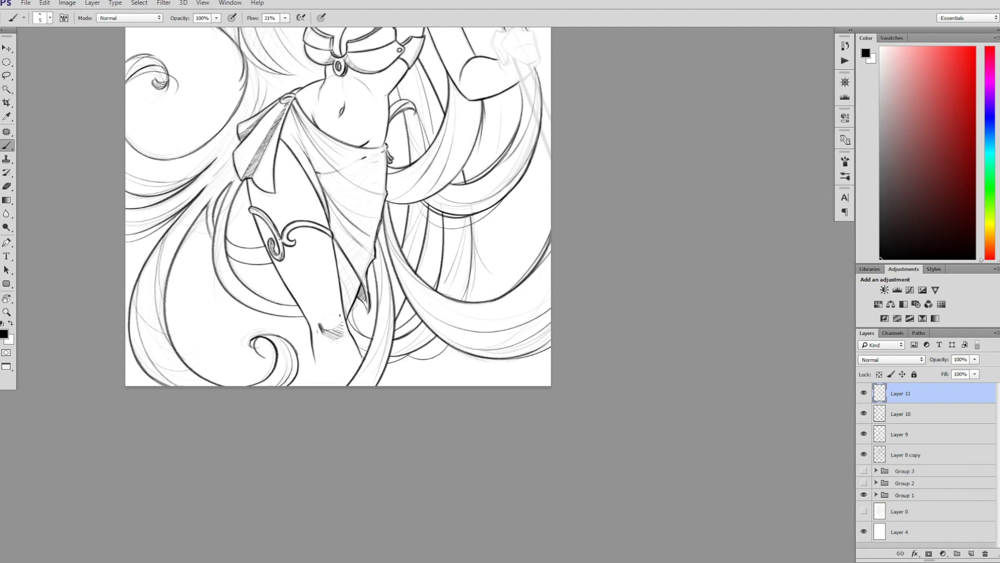
# Step: Add a new layer and place it between Layer 9 and Layer 10
pyautogui.scroll(5, 338, 208)
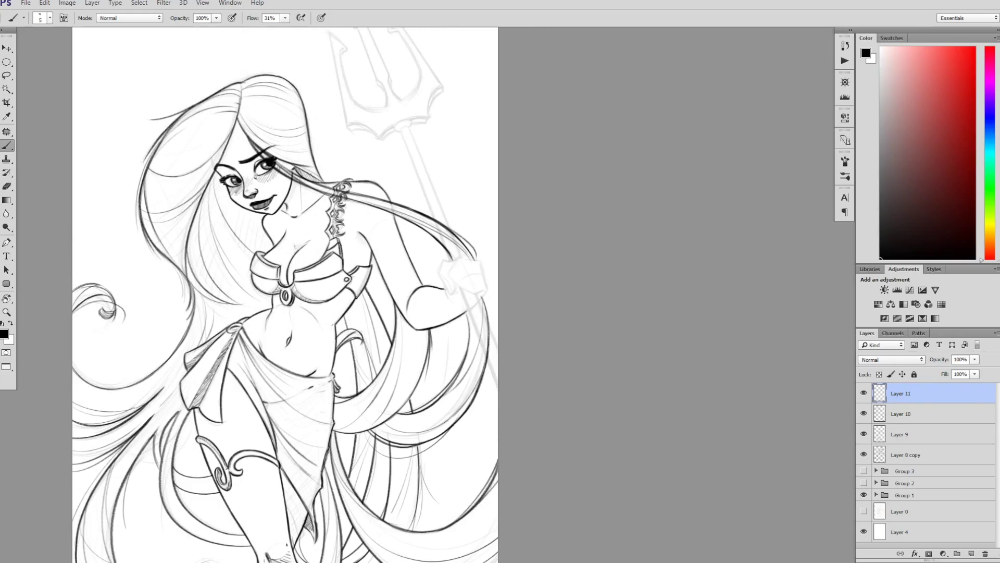
pyautogui.hotkey('ctrl', '-')
pyautogui.hotkey('ctrl', 'alt', 'shift', 'n')
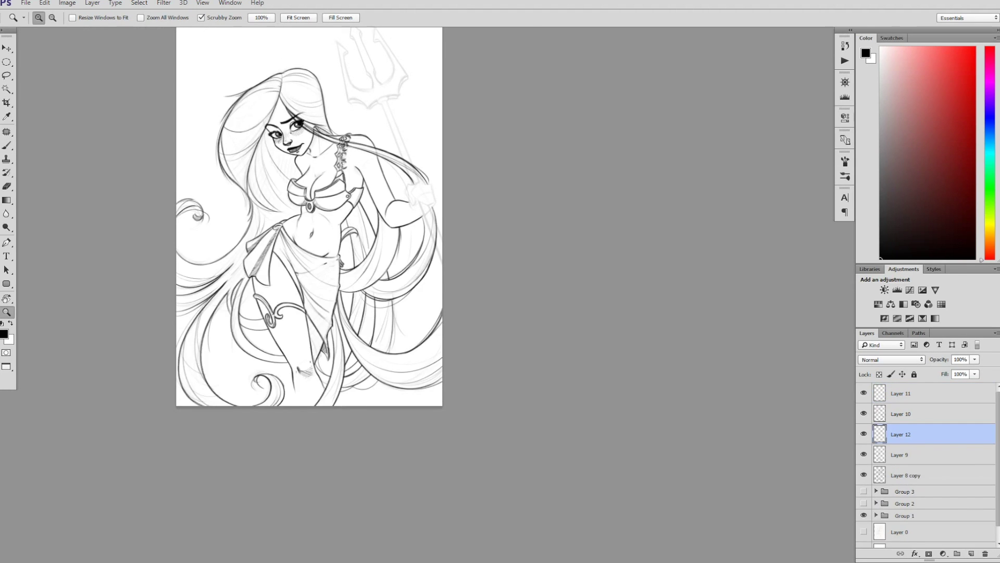
pyautogui.hotkey('ctrl', '+')
pyautogui.press('z')
pyautogui.hotkey('ctrl', '-')
pyautogui.hotkey('ctrl', '-')
pyautogui.hotkey('ctrl', 'shift', ']')
pyautogui.hotkey('ctrl', '[')
pyautogui.hotkey('ctrl', '[')
# Step: Ink the outline of the raised hand with its thumb and wrist on Layer 12
pyautogui.hotkey('ctrl', '+')
pyautogui.hotkey('ctrl', '+')
pyautogui.press('b')
pyautogui.moveTo(349, 250); pyautogui.dragTo(371, 282)
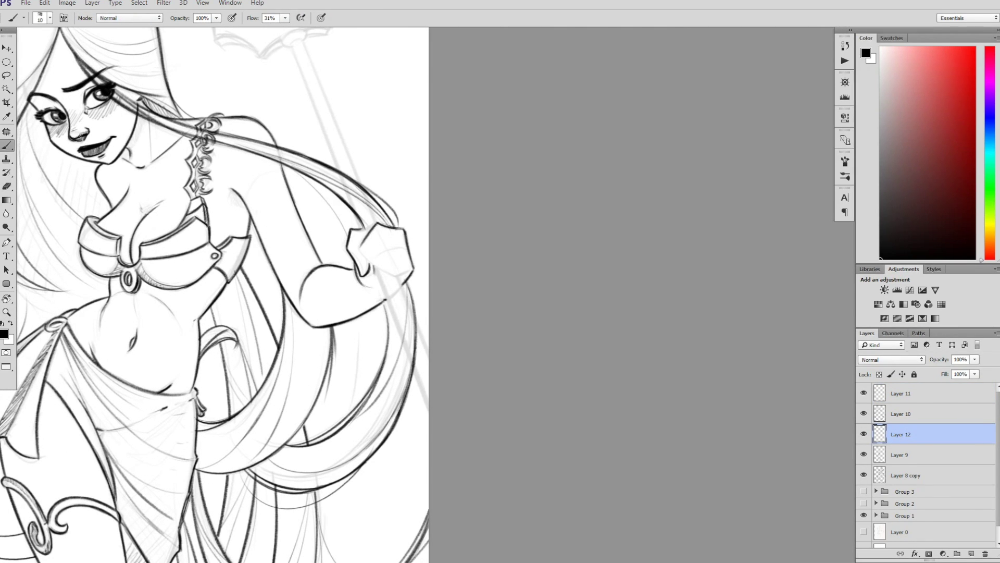
# Step: Try inking the curled fingers of the raised hand on a new layer above Layer 12
pyautogui.hotkey('ctrl', 'shift', 'alt', 'n')
pyautogui.moveTo(344, 215); pyautogui.dragTo(348, 250)
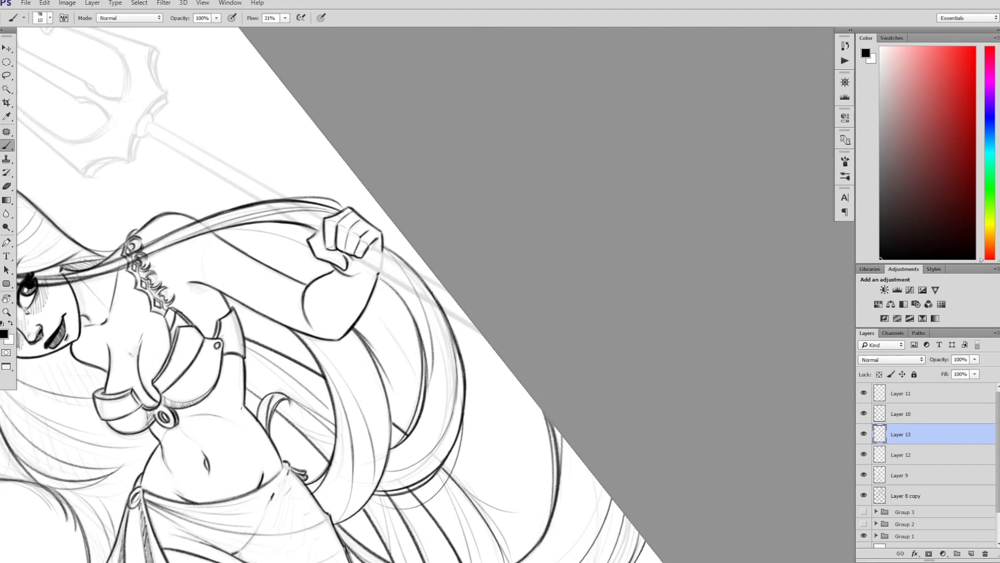
pyautogui.press('Escape')
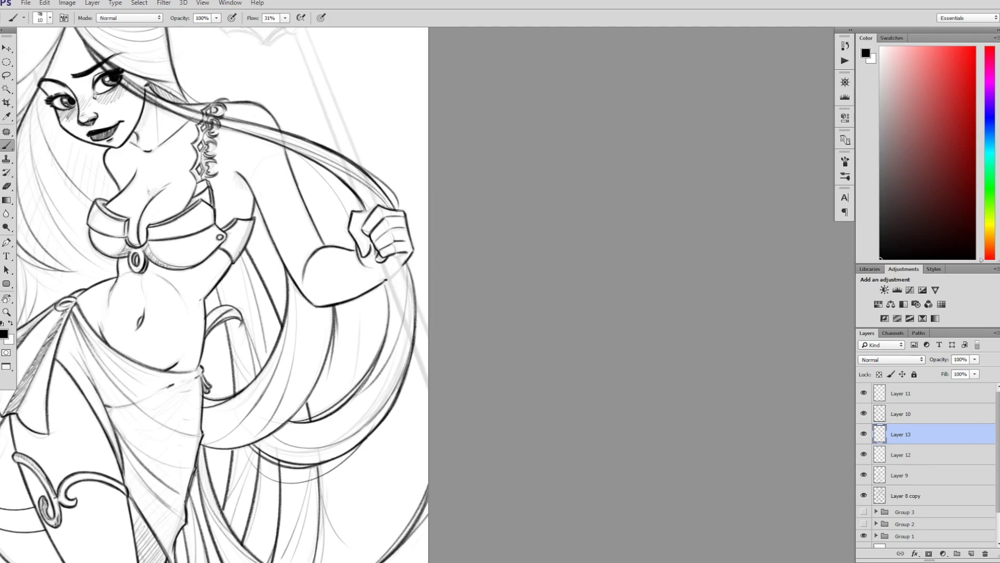
pyautogui.press('z')
pyautogui.moveTo(376, 245); pyautogui.dragTo(333, 244)
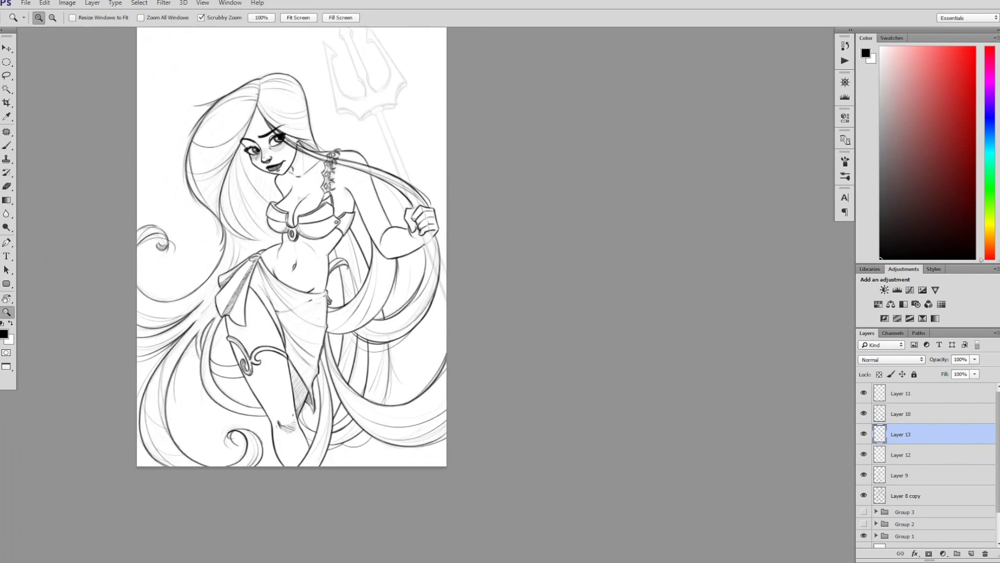
pyautogui.hotkey('ctrl', '=')
pyautogui.press('b')
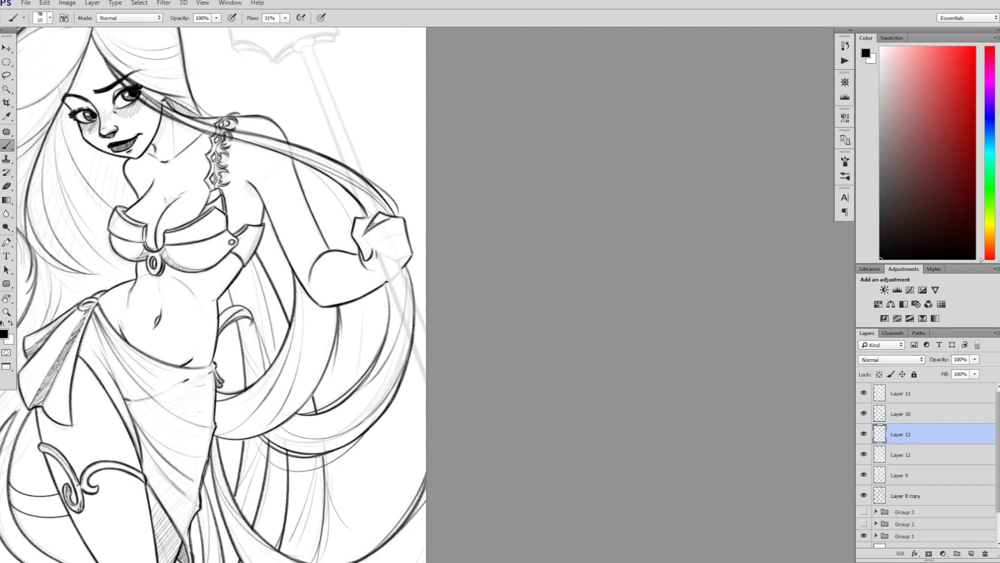
pyautogui.press('z')
pyautogui.moveTo(388, 249)
pyautogui.mouseDown()
pyautogui.moveTo(336, 249)
pyautogui.moveTo(359, 249)
pyautogui.mouseUp()
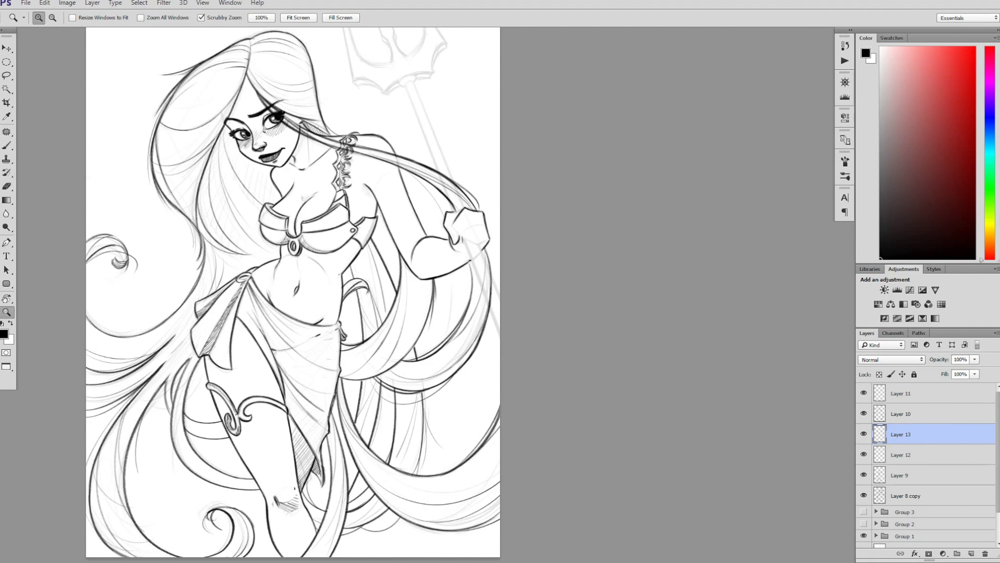
# Step: Undo the last finger strokes and try inking the raised hand's thumb and curled fingers again
pyautogui.scroll(5, 461, 220)
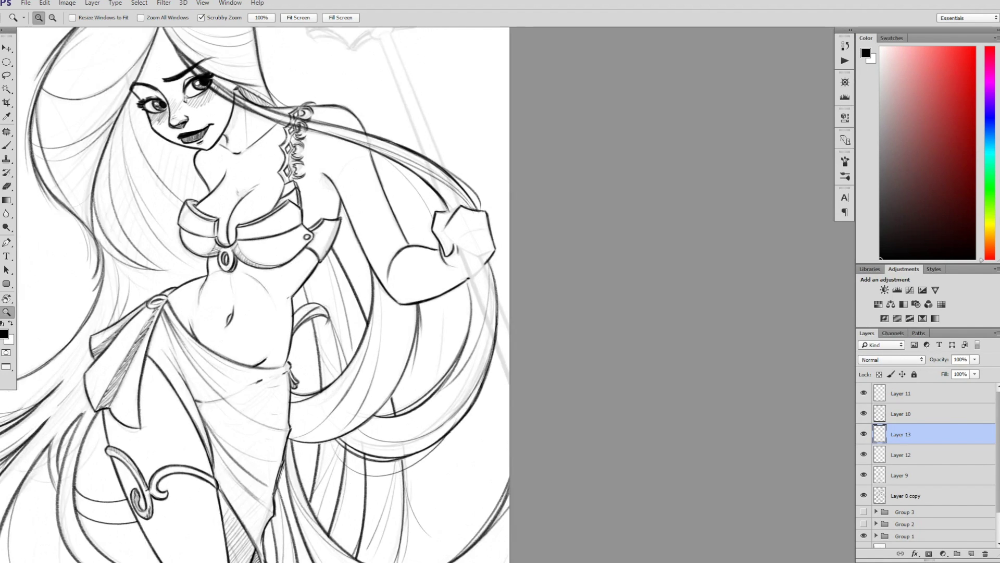
pyautogui.press('b')
pyautogui.hotkey('ctrl', 'alt', 'z')
pyautogui.hotkey('ctrl', 'alt', 'z')
pyautogui.moveTo(452, 199)
pyautogui.mouseDown()
pyautogui.moveTo(481, 211)
pyautogui.moveTo(444, 231)
pyautogui.moveTo(465, 207)
pyautogui.moveTo(417, 215)
pyautogui.mouseUp()
pyautogui.moveTo(441, 243); pyautogui.dragTo(484, 225)
pyautogui.moveTo(448, 252)
pyautogui.mouseDown()
pyautogui.moveTo(487, 244)
pyautogui.moveTo(499, 270)
pyautogui.mouseUp()
pyautogui.moveTo(430, 268)
pyautogui.mouseDown()
pyautogui.moveTo(459, 232)
pyautogui.moveTo(450, 202)
pyautogui.mouseUp()
pyautogui.press('z')
pyautogui.hotkey('ctrl', '-')
pyautogui.hotkey('ctrl', '-')
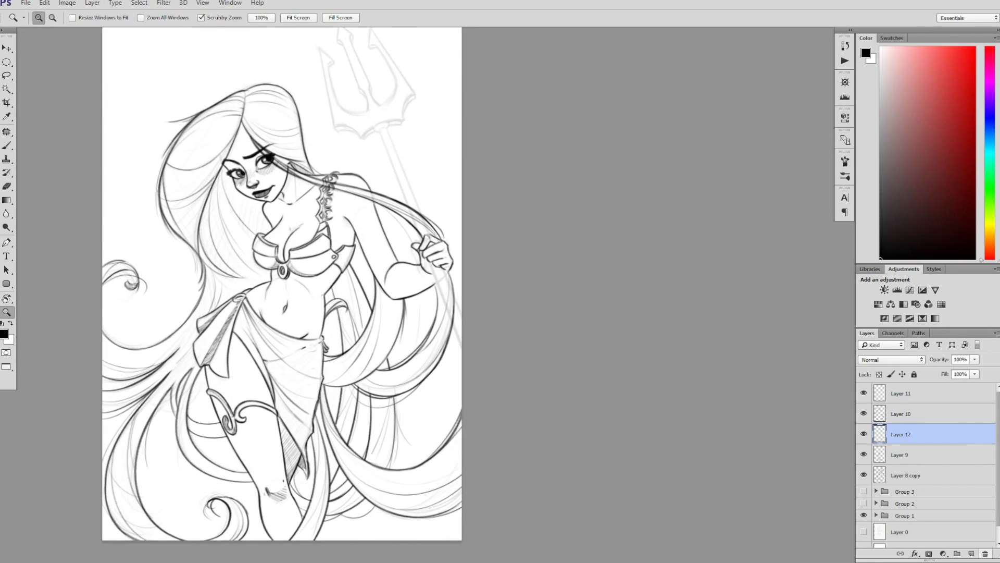
# Step: Try another version of the raised hand's knuckles and fingers over the faint sketch
pyautogui.hotkey('ctrl', '+')
pyautogui.press('b')
pyautogui.moveTo(387, 214); pyautogui.dragTo(417, 208)
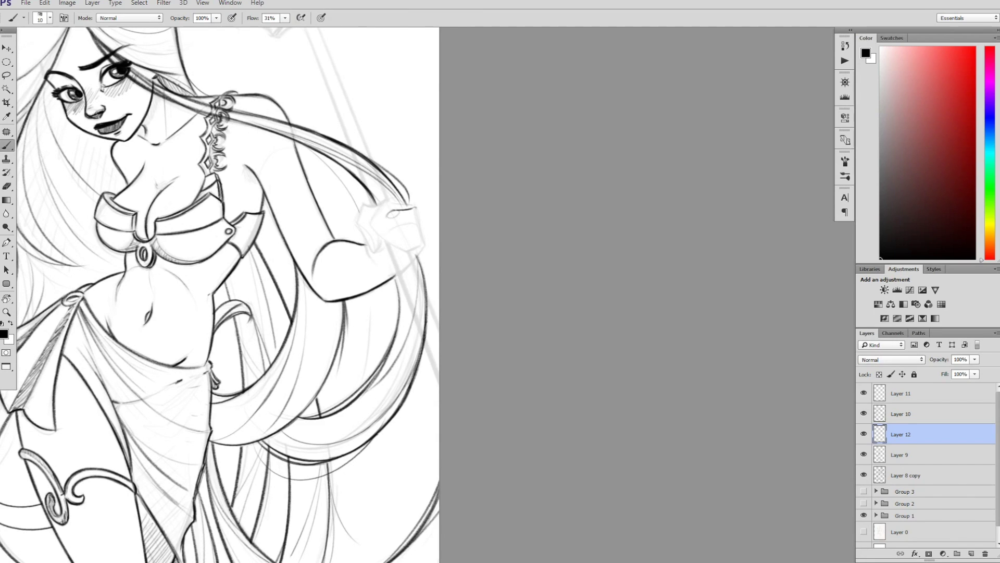
pyautogui.moveTo(400, 245)
pyautogui.mouseDown()
pyautogui.moveTo(423, 241)
pyautogui.moveTo(418, 221)
pyautogui.mouseUp()
pyautogui.moveTo(400, 239)
pyautogui.mouseDown()
pyautogui.moveTo(423, 230)
pyautogui.moveTo(417, 207)
pyautogui.moveTo(395, 200)
pyautogui.moveTo(406, 208)
pyautogui.mouseUp()
pyautogui.press('e')
pyautogui.press('b')
pyautogui.press('z')
pyautogui.hotkey('ctrl', '-')
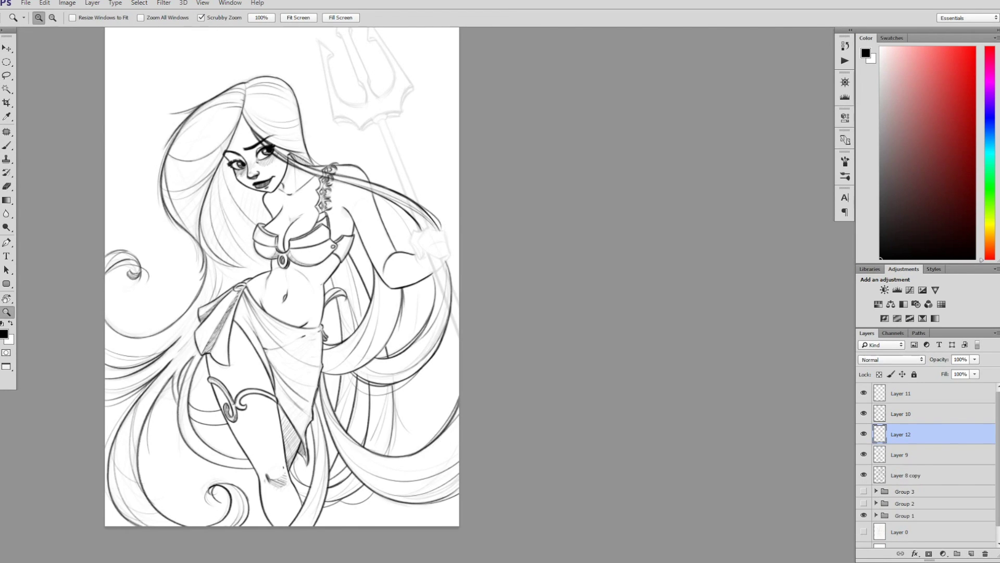
# Step: Ink the raised hand on Layer 12 as a closed grip with its thumb and curled fingers
pyautogui.press('b')
pyautogui.hotkey('ctrl', '+')
pyautogui.moveTo(419, 233); pyautogui.dragTo(447, 229)
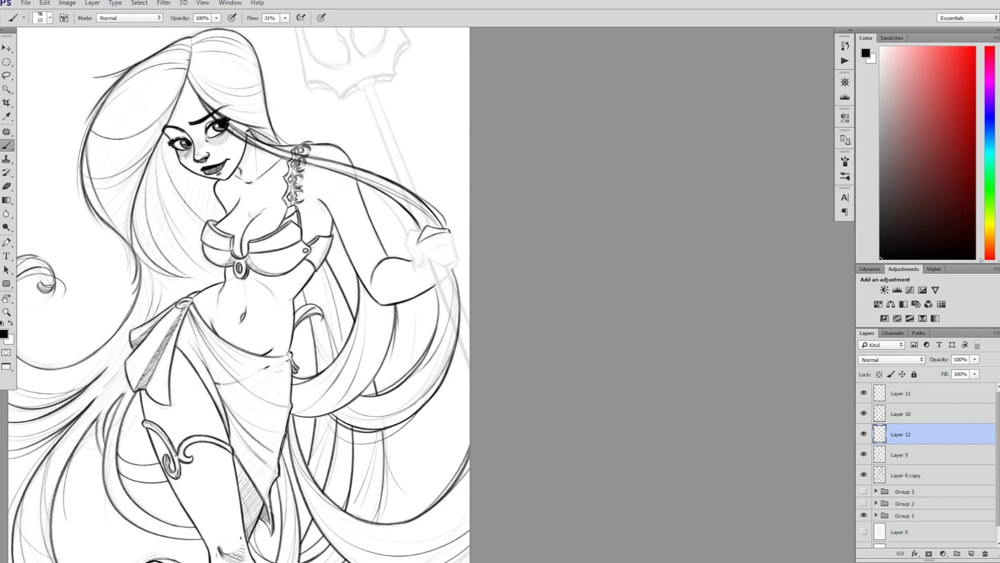
pyautogui.hotkey('ctrl', 'alt', 'z')
pyautogui.hotkey('ctrl', 'alt', 'z')
pyautogui.hotkey('ctrl', 'shift', 'z')
pyautogui.hotkey('ctrl', 'shift', 'z')
pyautogui.hotkey('ctrl', 'shift', 'z')
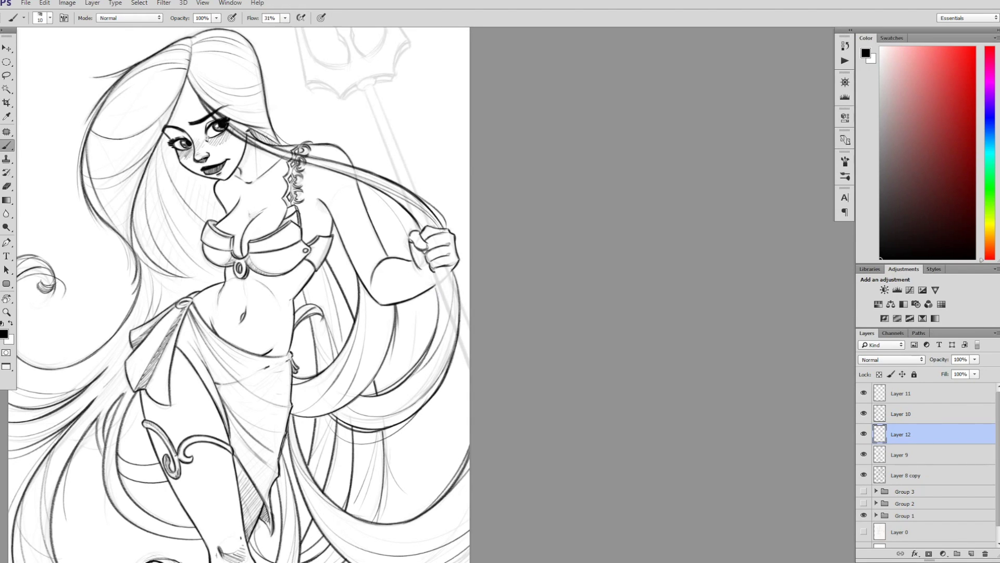
# Step: Ink the two long edges of the trident's shaft and the ring collar beneath its head
pyautogui.scroll(1, 312, 122)
pyautogui.hotkey('ctrl', '0')
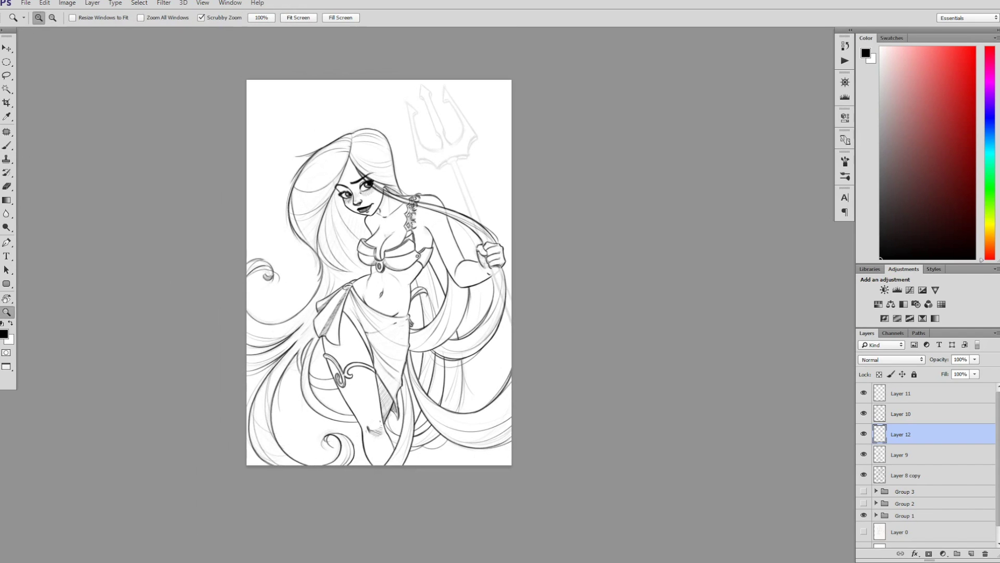
pyautogui.moveTo(256, 292); pyautogui.dragTo(365, 208)
pyautogui.moveTo(532, 149)
pyautogui.mouseDown()
pyautogui.moveTo(324, 217)
pyautogui.moveTo(253, 310)
pyautogui.mouseUp()
pyautogui.press('r')
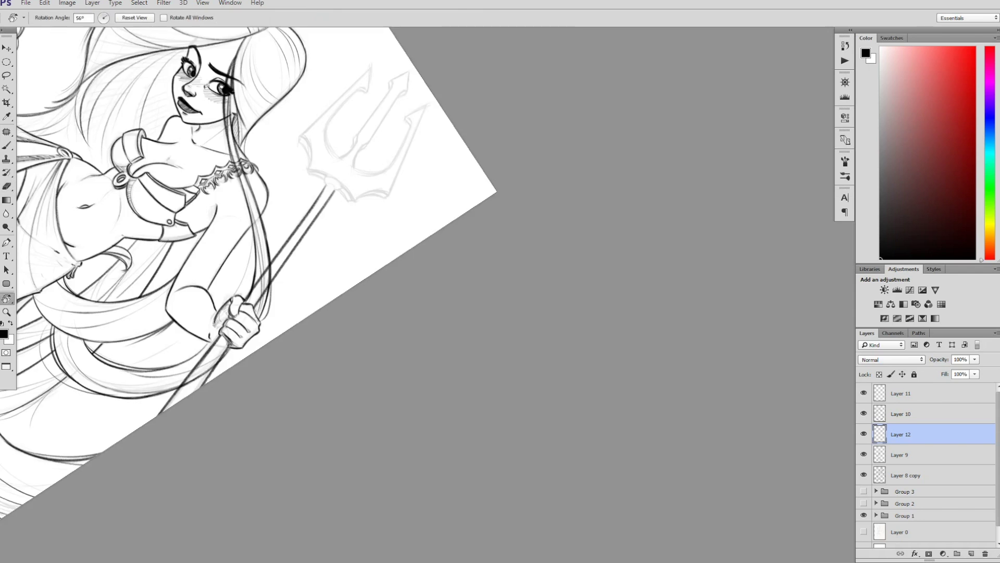
pyautogui.press('Escape')
pyautogui.scroll(3, 312, 209)
pyautogui.press('b')
pyautogui.moveTo(344, 190); pyautogui.dragTo(388, 183)
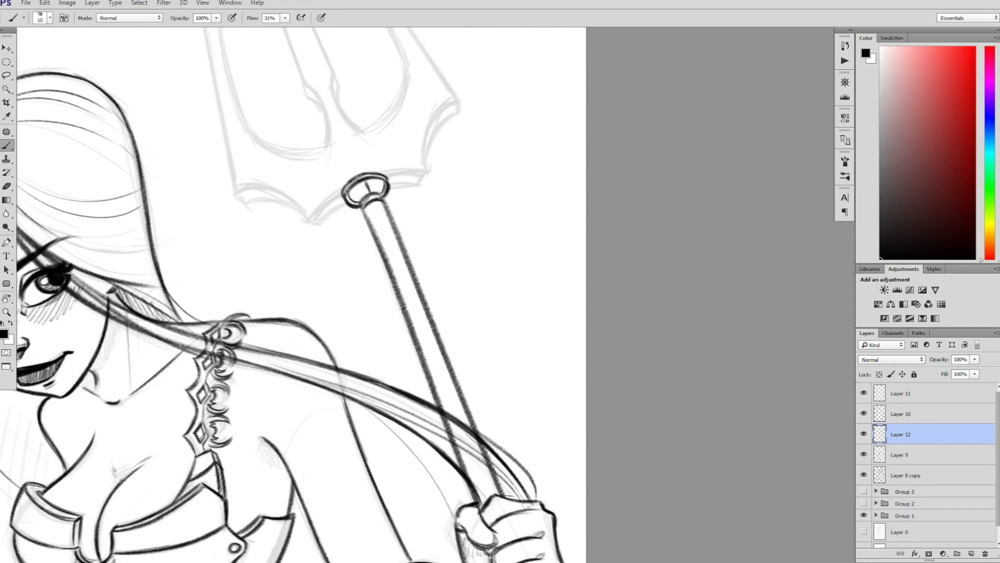
# Step: Add layer masks to Layer 12 and Layer 10 and mask out the hair lines crossing the trident's shaft below the hand
pyautogui.scroll(-3, 365, 208)
pyautogui.press('e')
pyautogui.moveTo(407, 233); pyautogui.dragTo(432, 268)
pyautogui.scroll(1, 364, 208)
pyautogui.click(929, 553)
pyautogui.press('b')
pyautogui.click(901, 413)
pyautogui.click(928, 554)
pyautogui.moveTo(447, 245); pyautogui.dragTo(451, 317)
pyautogui.press('z')
pyautogui.hotkey('ctrl', '0')
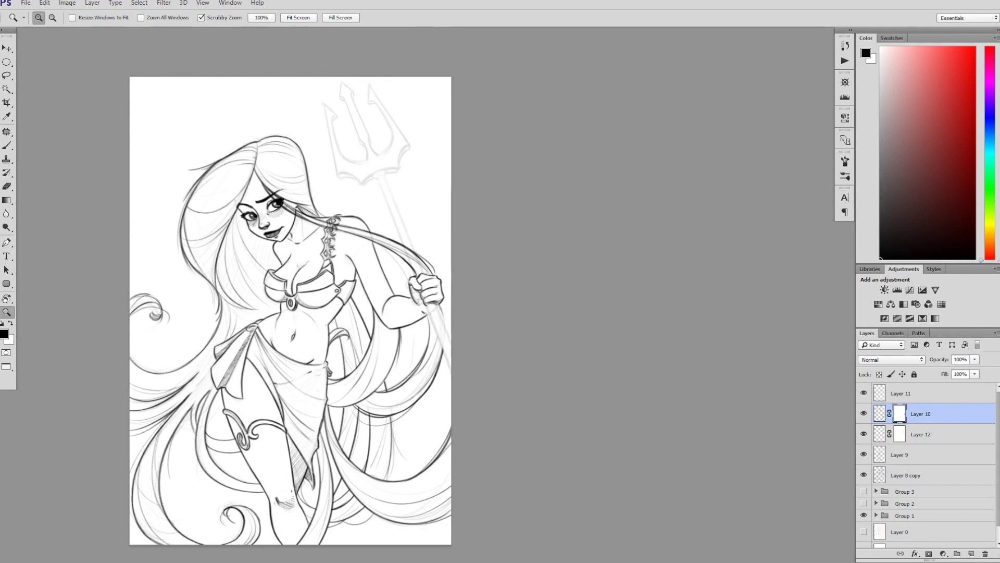
# Step: Ink the outer prong edge and the scalloped lower rim of the trident's head on Layer 12
pyautogui.click(920, 434)
pyautogui.press('b')
pyautogui.scroll(3, 365, 261)
pyautogui.hotkey('ctrl', 'z')
pyautogui.moveTo(222, 131); pyautogui.dragTo(263, 291)
pyautogui.moveTo(221, 112); pyautogui.dragTo(251, 263)
pyautogui.moveTo(312, 307); pyautogui.dragTo(337, 288)
pyautogui.moveTo(260, 287)
pyautogui.mouseDown()
pyautogui.moveTo(308, 301)
pyautogui.moveTo(405, 268)
pyautogui.mouseUp()
pyautogui.moveTo(431, 213); pyautogui.dragTo(406, 269)
pyautogui.hotkey('ctrl', 'z')
# Step: Ink the trident's prongs with their pointed, barbed tips and inner edges
pyautogui.press('r')
pyautogui.moveTo(498, 263)
pyautogui.mouseDown()
pyautogui.moveTo(503, 293)
pyautogui.moveTo(490, 224)
pyautogui.moveTo(396, 172)
pyautogui.mouseUp()
pyautogui.press('b')
pyautogui.moveTo(215, 105)
pyautogui.mouseDown()
pyautogui.moveTo(250, 135)
pyautogui.moveTo(241, 142)
pyautogui.moveTo(245, 193)
pyautogui.moveTo(315, 245)
pyautogui.mouseUp()
pyautogui.moveTo(306, 196)
pyautogui.mouseDown()
pyautogui.moveTo(319, 240)
pyautogui.moveTo(323, 221)
pyautogui.mouseUp()
pyautogui.moveTo(240, 136); pyautogui.dragTo(252, 150)
pyautogui.moveTo(256, 89); pyautogui.dragTo(319, 218)
pyautogui.moveTo(262, 56); pyautogui.dragTo(258, 89)
pyautogui.moveTo(256, 90)
pyautogui.mouseDown()
pyautogui.moveTo(330, 200)
pyautogui.moveTo(360, 275)
pyautogui.mouseUp()
# Step: Complete the trident head's prong outlines and hatch the thickness of its barbs and scalloped rim
pyautogui.hotkey('ctrl', '+')
pyautogui.moveTo(359, 264); pyautogui.dragTo(385, 313)
pyautogui.moveTo(360, 117); pyautogui.dragTo(358, 165)
pyautogui.moveTo(360, 166)
pyautogui.mouseDown()
pyautogui.moveTo(377, 166)
pyautogui.moveTo(424, 281)
pyautogui.moveTo(378, 312)
pyautogui.mouseUp()
pyautogui.moveTo(359, 258); pyautogui.dragTo(367, 294)
pyautogui.moveTo(357, 168); pyautogui.dragTo(377, 175)
pyautogui.press('z')
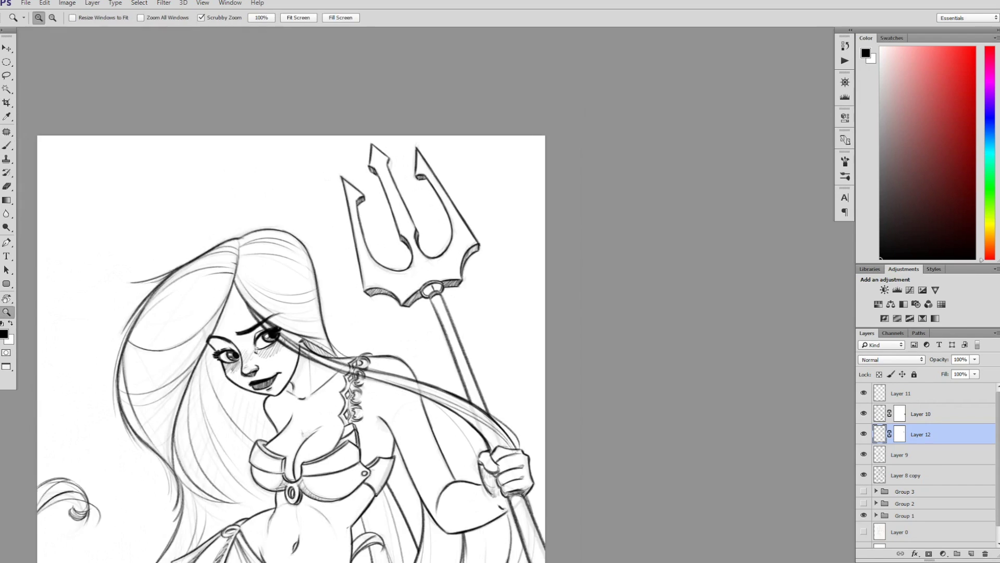
pyautogui.hotkey('ctrl', '-')
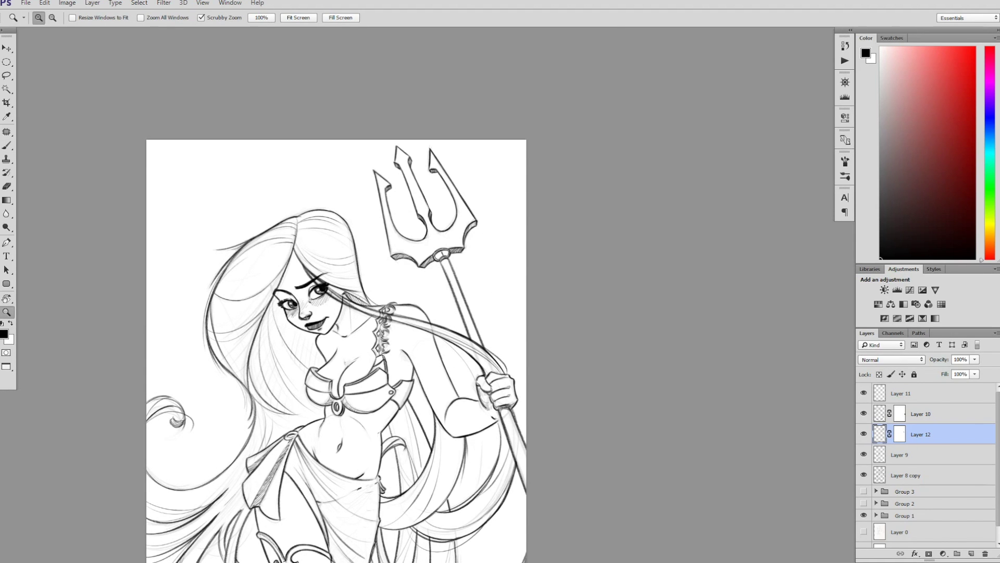
# Step: Draw a ridge line down the centre of the middle prong on a new layer above Layer 12
pyautogui.hotkey('ctrl', '+')
pyautogui.hotkey('ctrl', 'shift', 'alt', 'n')
pyautogui.press('b')
pyautogui.moveTo(350, 314); pyautogui.dragTo(520, 182)
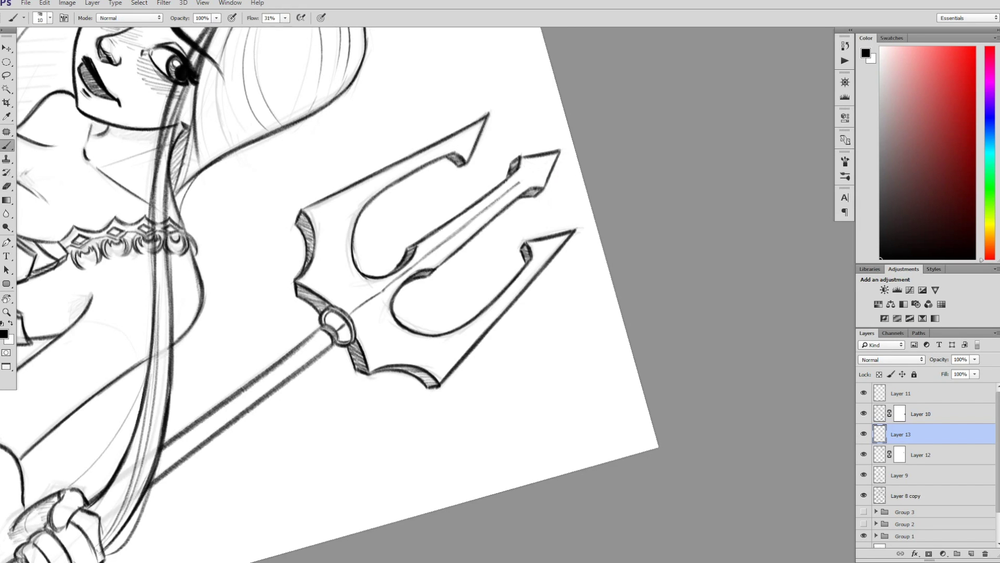
pyautogui.press('r')
pyautogui.press('Escape')
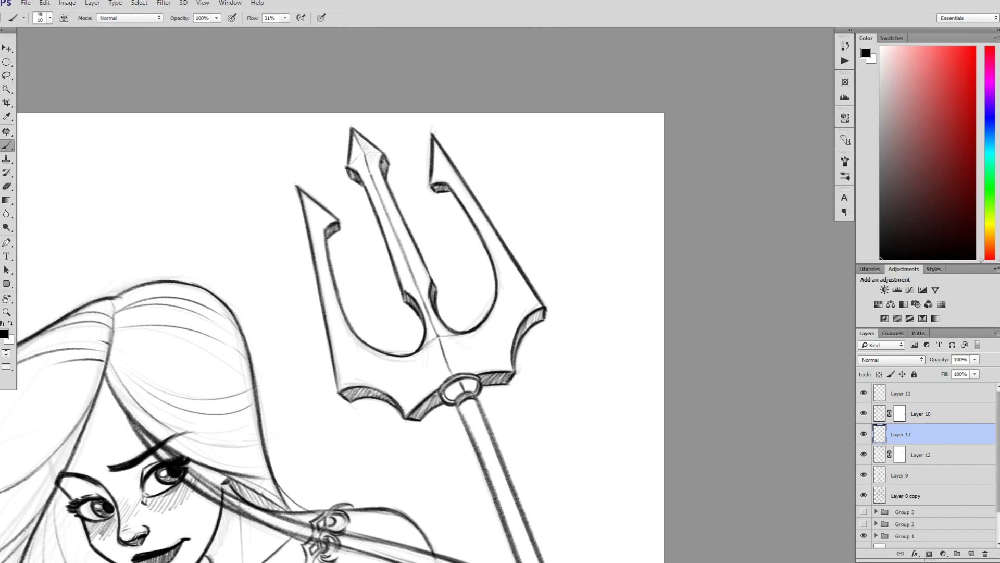
# Step: Draw hatched crescent shapes in the two curves between the trident's prongs on two new layers
pyautogui.hotkey('ctrl', '-')
pyautogui.hotkey('ctrl', 'shift', 'alt', 'n')
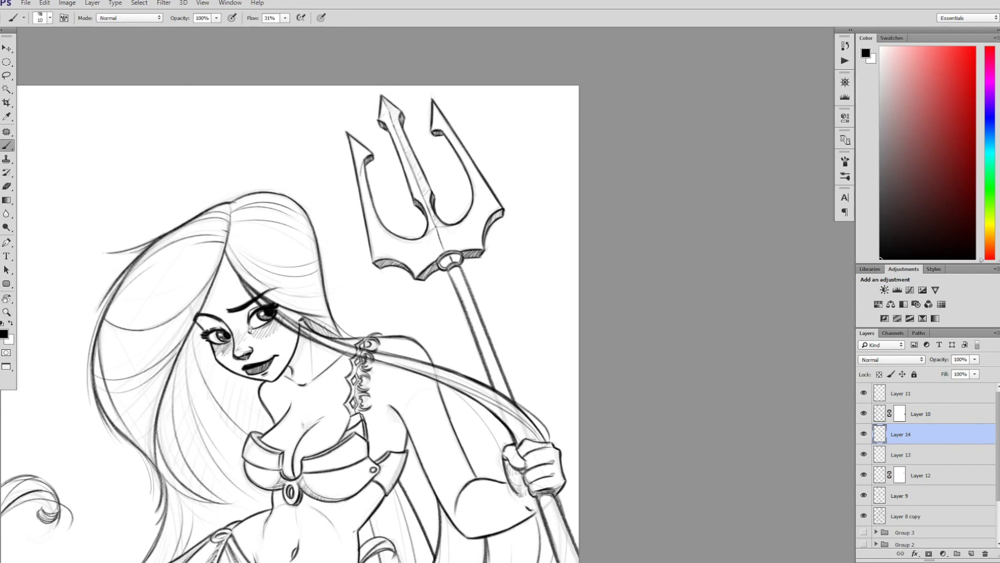
pyautogui.moveTo(377, 221)
pyautogui.mouseDown()
pyautogui.moveTo(422, 210)
pyautogui.moveTo(468, 180)
pyautogui.mouseUp()
pyautogui.hotkey('ctrl', 'shift', 'alt', 'n')
pyautogui.moveTo(406, 237)
pyautogui.mouseDown()
pyautogui.moveTo(405, 219)
pyautogui.moveTo(460, 217)
pyautogui.mouseUp()
pyautogui.hotkey('alt', '[')
pyautogui.press('e')
pyautogui.hotkey('alt', ']')
pyautogui.press('b')
pyautogui.moveTo(382, 234); pyautogui.dragTo(424, 212)
pyautogui.moveTo(440, 221); pyautogui.dragTo(472, 187)
pyautogui.press('z')
pyautogui.hotkey('ctrl', '-')
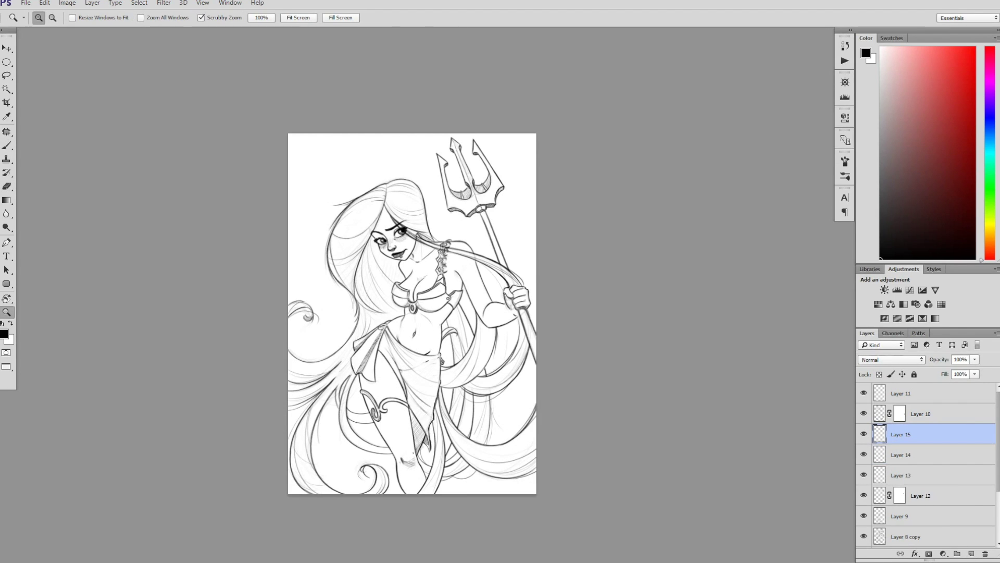
# Step: Draw engraved ornament beside the collar and on one half of the trident's head on a new layer
pyautogui.hotkey('ctrl', '+')
pyautogui.hotkey('ctrl', 'shift', 'alt', 'n')
pyautogui.press('b')
pyautogui.moveTo(331, 255); pyautogui.dragTo(333, 277)
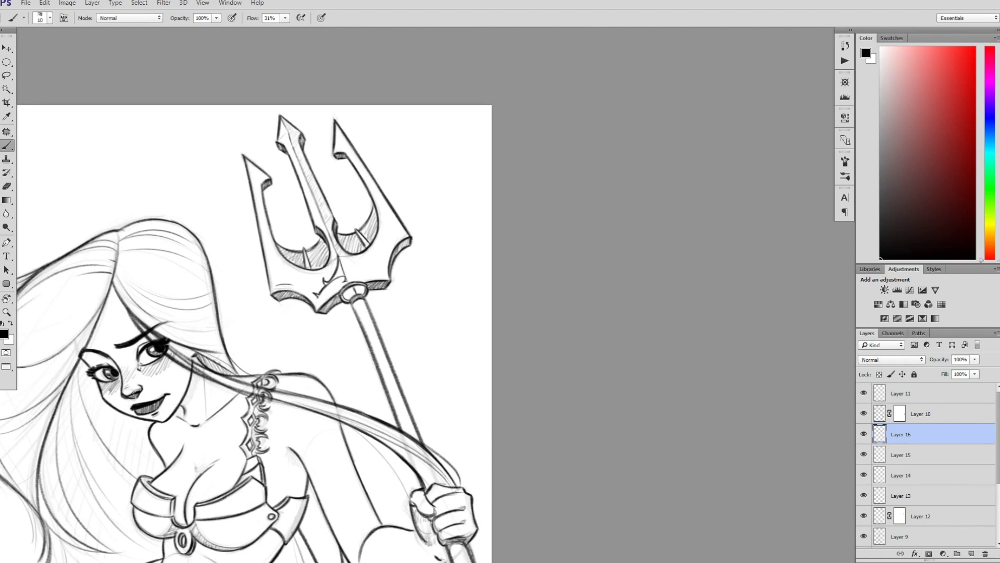
pyautogui.moveTo(252, 181)
pyautogui.mouseDown()
pyautogui.moveTo(250, 168)
pyautogui.moveTo(257, 177)
pyautogui.mouseUp()
# Step: Duplicate the engraved ornament, transform the copy to fit the opposite half of the trident's head, and merge it into Layer 16
pyautogui.hotkey('ctrl', 'j')
pyautogui.hotkey('ctrl', 't')
pyautogui.moveTo(328, 245); pyautogui.dragTo(427, 245)
pyautogui.moveTo(430, 211)
pyautogui.mouseDown()
pyautogui.moveTo(386, 198)
pyautogui.moveTo(440, 221)
pyautogui.mouseUp()
pyautogui.moveTo(333, 198); pyautogui.dragTo(312, 151)
pyautogui.press('Return')
pyautogui.press('e')
pyautogui.hotkey('ctrl', 'e')
pyautogui.hotkey('ctrl', 'e')
pyautogui.hotkey('ctrl', 'e')
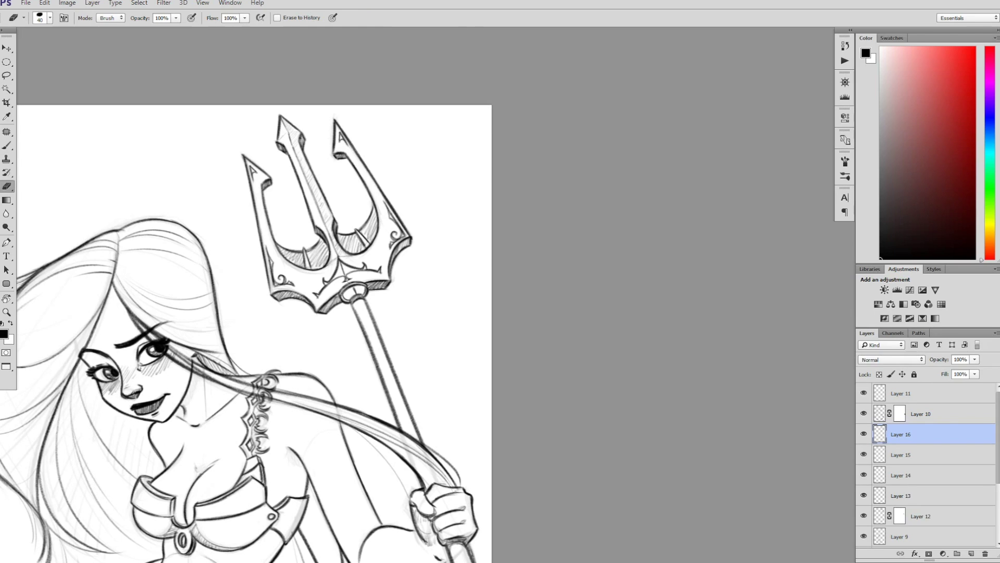
# Step: Merge the trident detail layers down into Layer 12 and hide Layer 8 copy
pyautogui.press('z')
pyautogui.hotkey('ctrl', '0')
pyautogui.hotkey('ctrl', 'e')
pyautogui.click(863, 496)
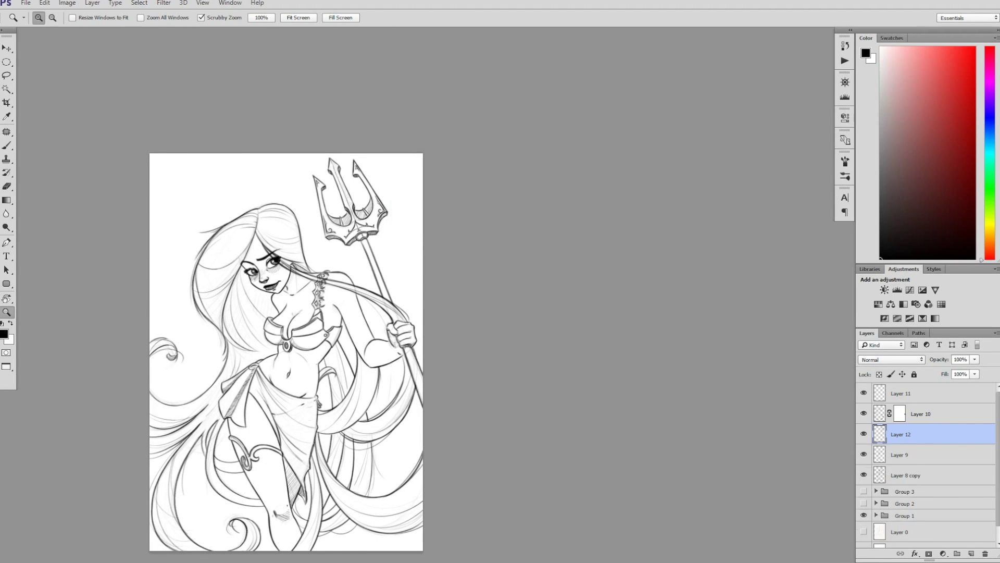
pyautogui.hotkey('ctrl', 'e')
# Step: Sketch a large fish behind the woman's head on a new top layer, with its rounded body, eye, dorsal fin and tail
pyautogui.hotkey('ctrl', '+')
pyautogui.hotkey('ctrl', 'shift', 'alt', 'n')
pyautogui.hotkey('ctrl', '-')
pyautogui.press('b')
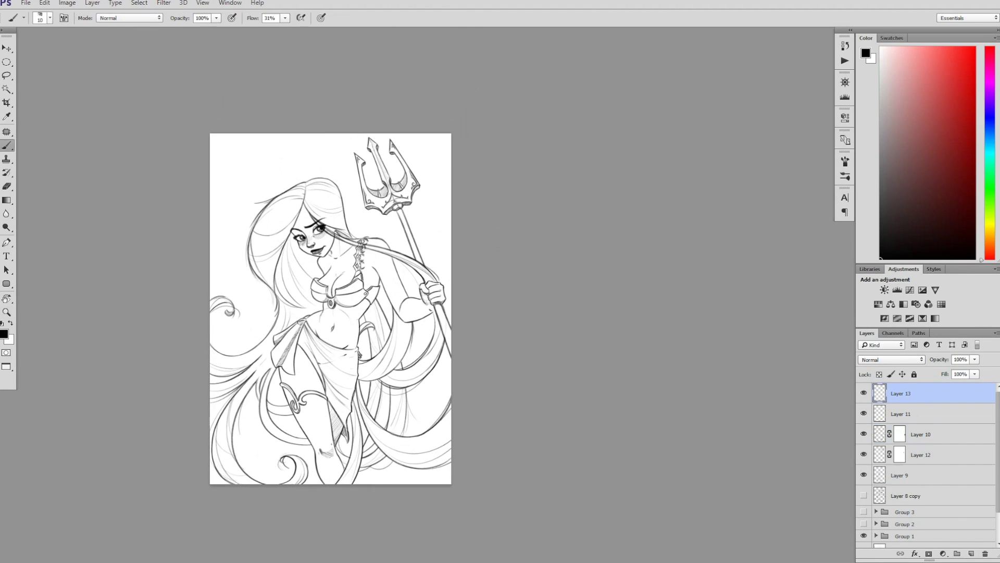
pyautogui.moveTo(232, 156); pyautogui.dragTo(245, 226)
pyautogui.moveTo(282, 151)
pyautogui.mouseDown()
pyautogui.moveTo(224, 167)
pyautogui.moveTo(250, 225)
pyautogui.mouseUp()
pyautogui.moveTo(297, 161)
pyautogui.mouseDown()
pyautogui.moveTo(290, 173)
pyautogui.moveTo(305, 134)
pyautogui.mouseUp()
pyautogui.moveTo(337, 134); pyautogui.dragTo(358, 211)
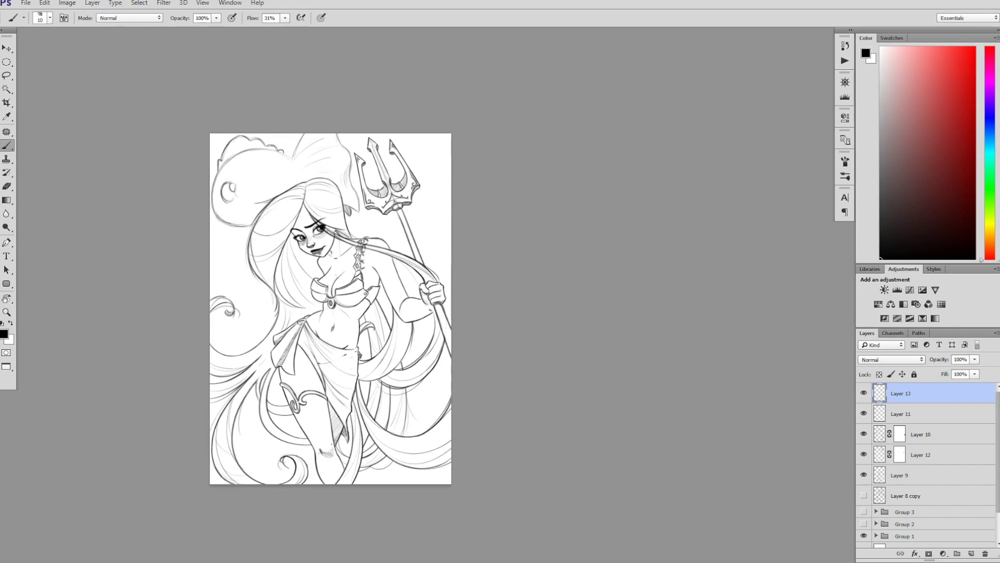
# Step: Add a side fin to the fish and darken its eye, face outline, dorsal fin and tail
pyautogui.moveTo(254, 162); pyautogui.dragTo(248, 183)
pyautogui.moveTo(259, 176); pyautogui.dragTo(270, 195)
pyautogui.moveTo(213, 171)
pyautogui.mouseDown()
pyautogui.moveTo(233, 202)
pyautogui.moveTo(234, 151)
pyautogui.moveTo(263, 140)
pyautogui.mouseUp()
pyautogui.moveTo(359, 155); pyautogui.dragTo(350, 211)
pyautogui.moveTo(214, 227); pyautogui.dragTo(242, 211)
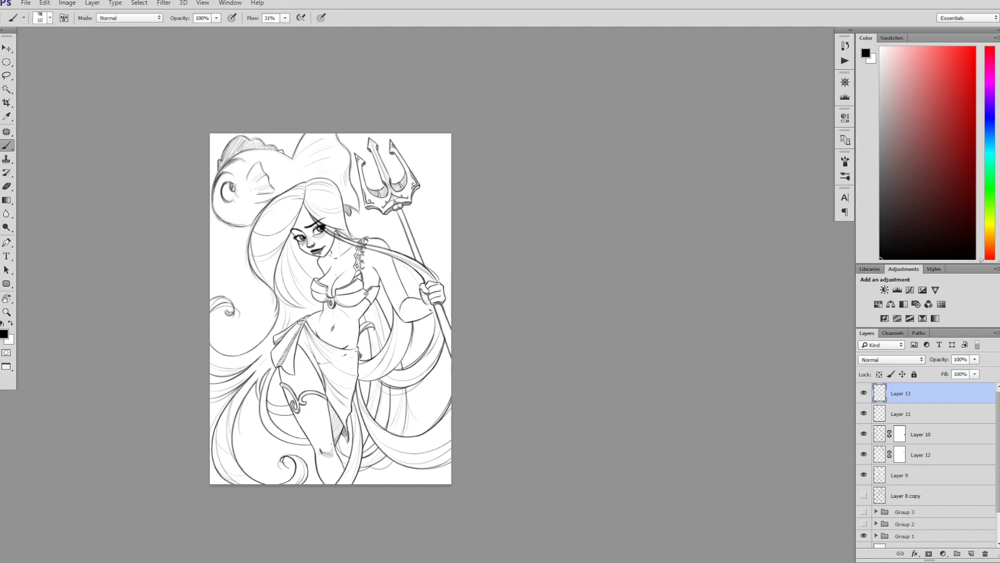
# Step: Hide the fish sketch on Layer 13 and draw two sweeping background curves behind the woman and trident on a new layer
pyautogui.hotkey('ctrl', ',')
pyautogui.hotkey('ctrl', 'shift', 'alt', 'n')
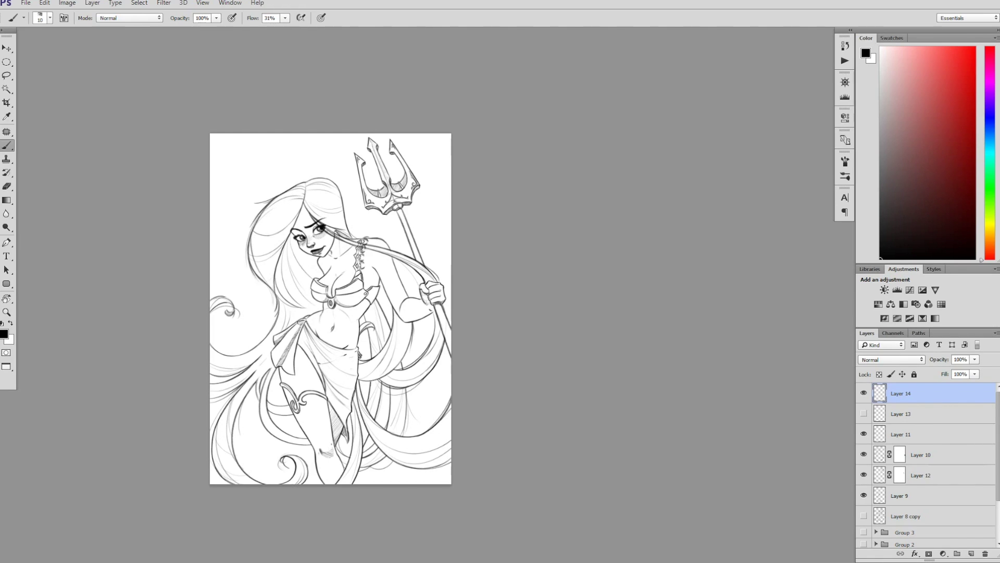
pyautogui.moveTo(212, 206); pyautogui.dragTo(323, 134)
pyautogui.moveTo(412, 135); pyautogui.dragTo(404, 153)
# Step: On another new layer, paint rows of grey dabs between the background curves with a size 60 brush at 33% opacity
pyautogui.hotkey('ctrl', 'shift', 'alt', 'n')
pyautogui.press(']')
pyautogui.press(']')
pyautogui.press(']')
pyautogui.press(']')
pyautogui.press(']')
pyautogui.press('3')
pyautogui.press('3')
pyautogui.moveTo(211, 219); pyautogui.dragTo(269, 183)
pyautogui.moveTo(252, 209); pyautogui.dragTo(270, 197)
pyautogui.moveTo(214, 239); pyautogui.dragTo(233, 232)
pyautogui.moveTo(237, 230); pyautogui.dragTo(254, 219)
pyautogui.moveTo(216, 263); pyautogui.dragTo(234, 249)
pyautogui.moveTo(236, 270)
pyautogui.mouseDown()
pyautogui.moveTo(253, 260)
pyautogui.moveTo(239, 269)
pyautogui.mouseUp()
pyautogui.moveTo(221, 285); pyautogui.dragTo(254, 282)
pyautogui.moveTo(211, 325); pyautogui.dragTo(240, 307)
pyautogui.moveTo(276, 175); pyautogui.dragTo(295, 162)
pyautogui.moveTo(275, 192)
pyautogui.mouseDown()
pyautogui.moveTo(314, 173)
pyautogui.moveTo(319, 144)
pyautogui.mouseUp()
pyautogui.moveTo(317, 169); pyautogui.dragTo(333, 155)
pyautogui.moveTo(250, 313); pyautogui.dragTo(271, 294)
pyautogui.moveTo(243, 334); pyautogui.dragTo(258, 318)
pyautogui.moveTo(300, 172); pyautogui.dragTo(316, 156)
pyautogui.moveTo(325, 180)
pyautogui.mouseDown()
pyautogui.moveTo(347, 161)
pyautogui.moveTo(342, 133)
pyautogui.mouseUp()
pyautogui.moveTo(339, 198); pyautogui.dragTo(361, 177)
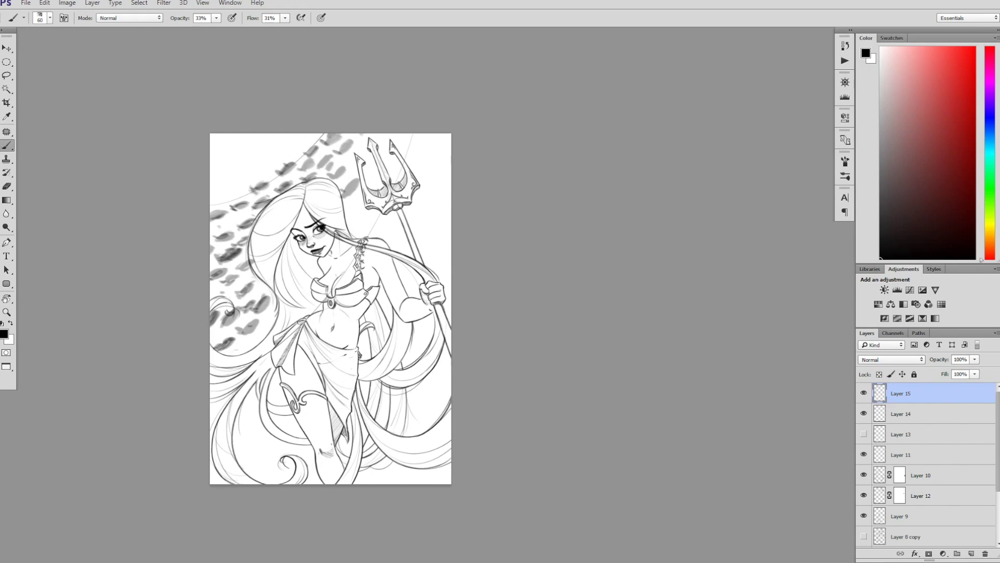
pyautogui.moveTo(352, 230); pyautogui.dragTo(375, 211)
pyautogui.moveTo(363, 175); pyautogui.dragTo(377, 160)
# Step: Fade the grey background dabs to a lighter tone and make Layer 14 the active layer
pyautogui.hotkey('ctrl', 'a')
pyautogui.press('Delete')
pyautogui.hotkey('ctrl', 'v')
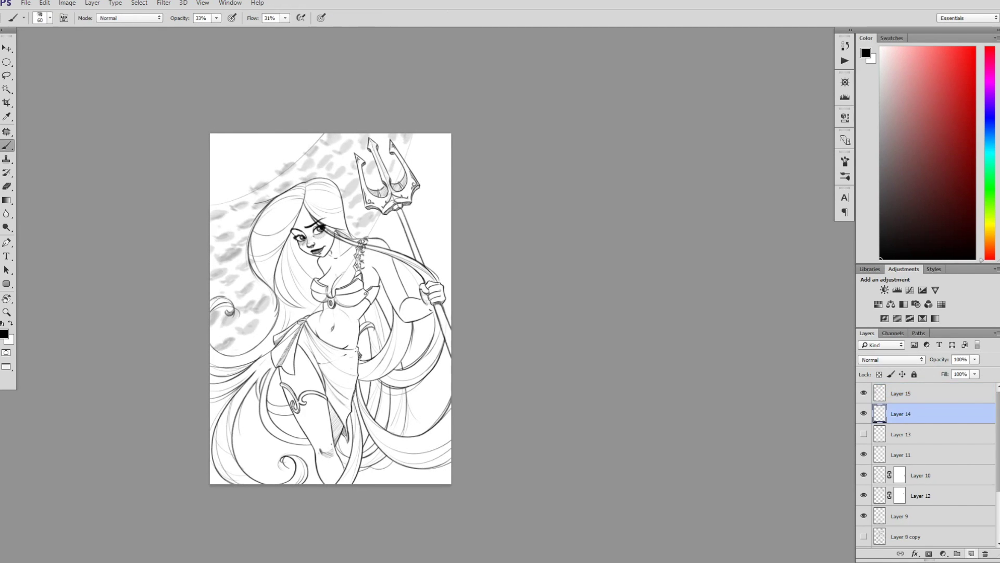
# Step: On a new layer, sketch a small fish over the grey dabs beside the woman's hair with a size 10 brush at 100% opacity
pyautogui.moveTo(396, 219); pyautogui.dragTo(448, 292)
pyautogui.hotkey('ctrl', '+')
pyautogui.press('[')
pyautogui.press('[')
pyautogui.press('[')
pyautogui.press('[')
pyautogui.press('[')
pyautogui.press('0')
pyautogui.moveTo(235, 264); pyautogui.dragTo(254, 254)
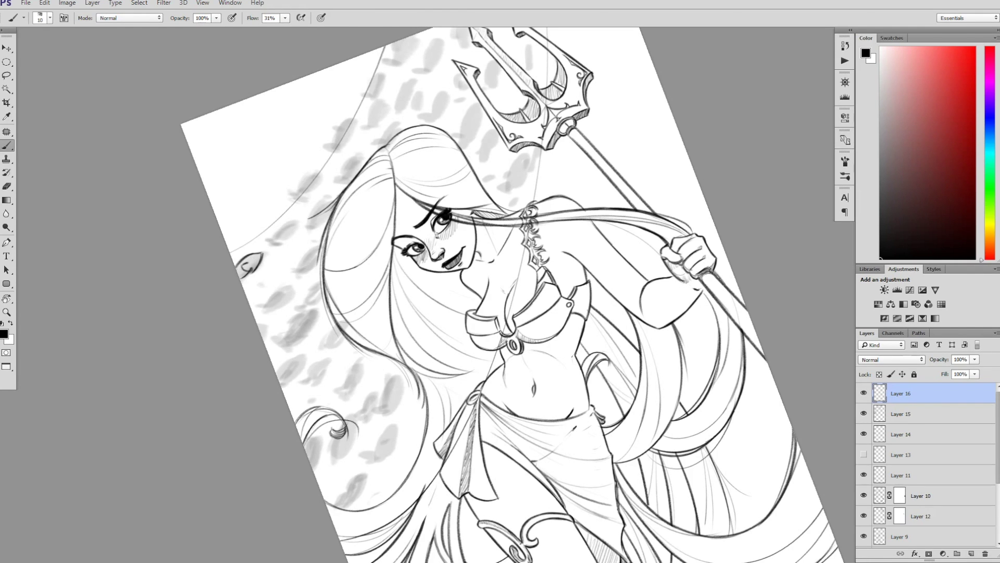
# Step: Outline five more small fish over the upper grey dabs beside the woman's hair to form a school
pyautogui.moveTo(468, 313); pyautogui.dragTo(425, 242)
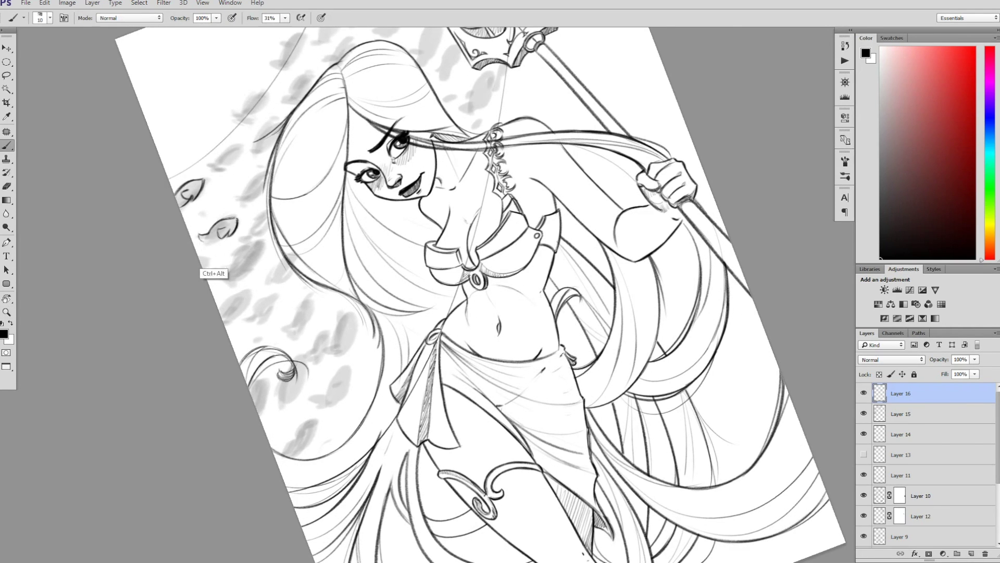
pyautogui.moveTo(480, 123); pyautogui.dragTo(425, 158)
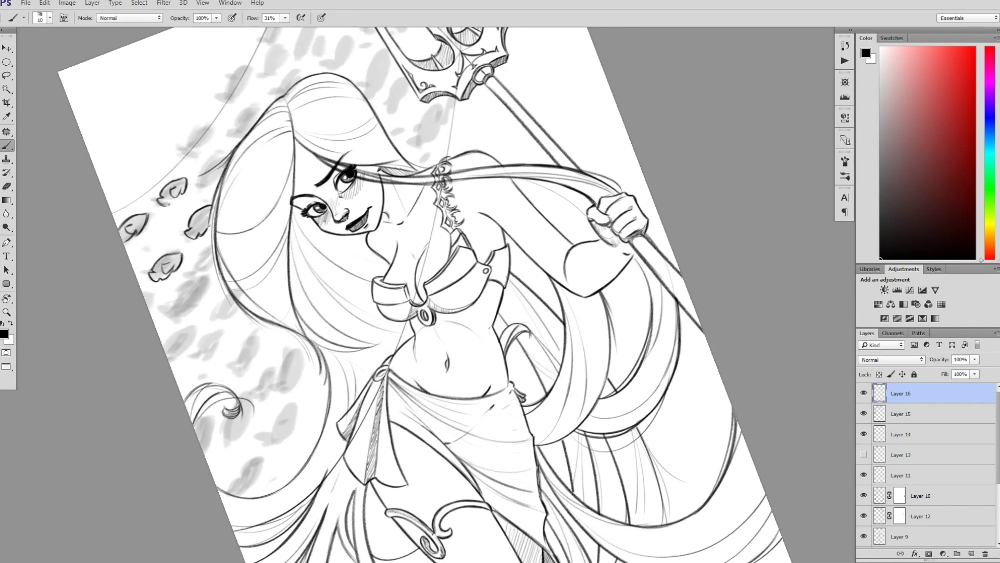
pyautogui.moveTo(222, 152)
pyautogui.mouseDown()
pyautogui.moveTo(196, 191)
pyautogui.moveTo(217, 187)
pyautogui.mouseUp()
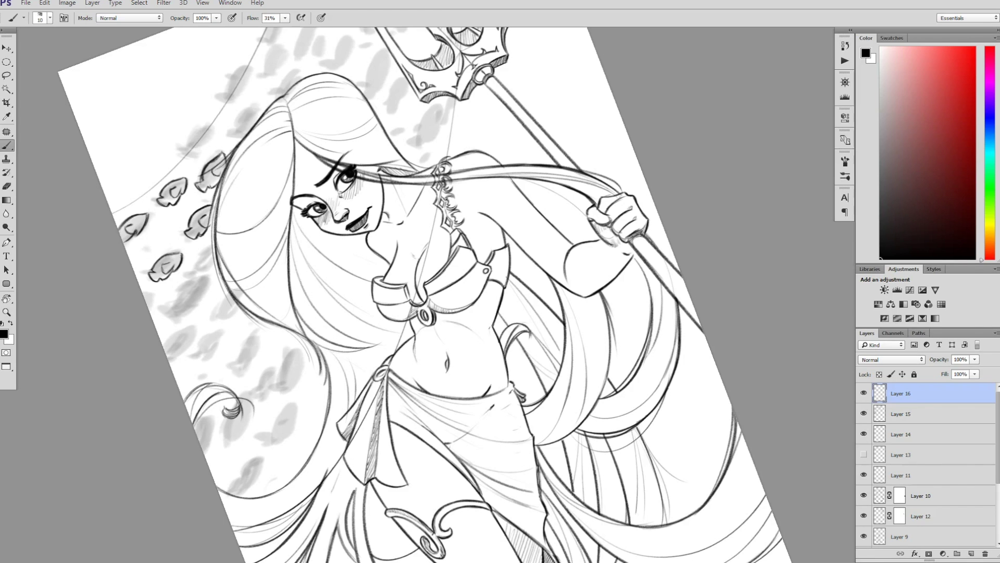
pyautogui.moveTo(185, 128); pyautogui.dragTo(210, 155)
pyautogui.hotkey('ctrl', '0')
pyautogui.press('z')
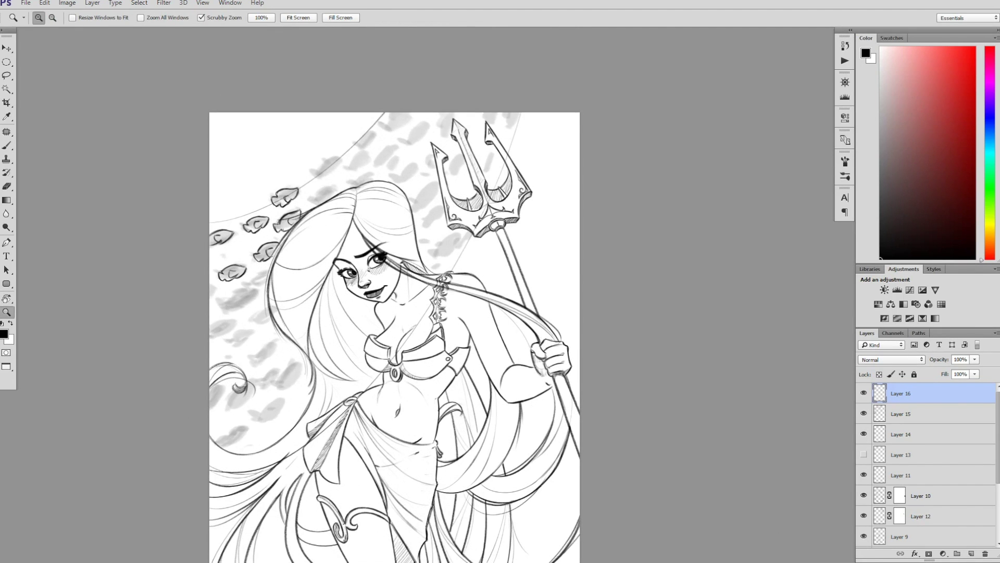
# Step: Extend the school with more small fish over the dabs below, between the canvas edge and the woman's hair
pyautogui.click(863, 434)
pyautogui.click(864, 413)
pyautogui.hotkey('ctrl', '+')
pyautogui.press('b')
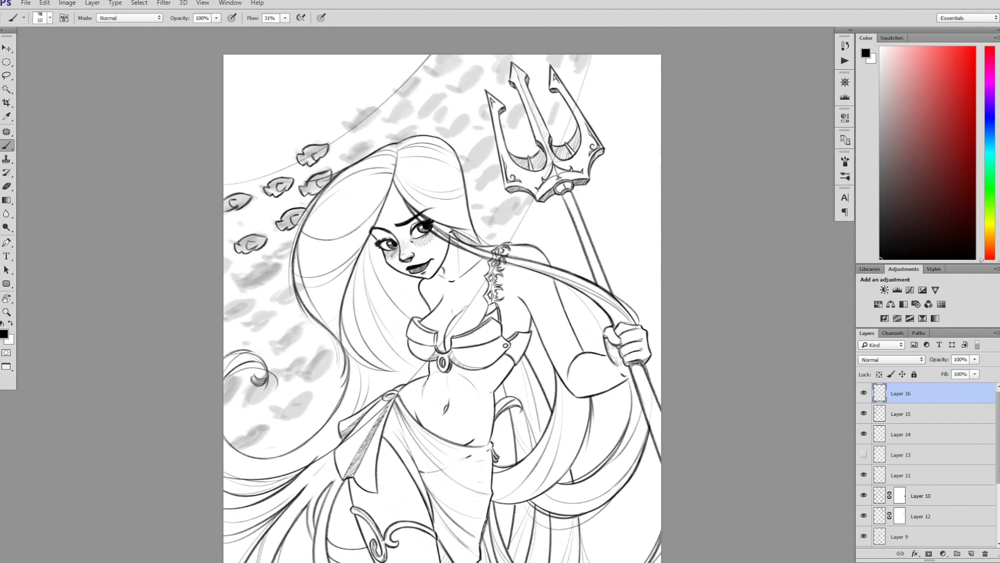
pyautogui.moveTo(242, 271); pyautogui.dragTo(268, 282)
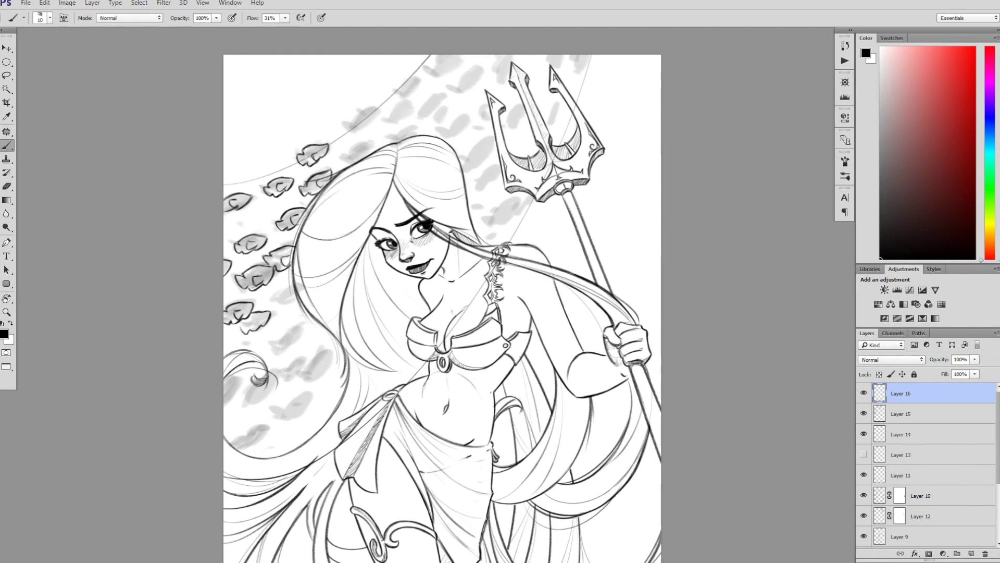
# Step: Delete the fish, grey dab and background curve layers, and sketch new sweeping curves and bubbles around the woman on Layer 13
pyautogui.press('z')
pyautogui.moveTo(284, 299); pyautogui.dragTo(245, 299)
pyautogui.press('Delete')
pyautogui.press('Delete')
pyautogui.press('Delete')
pyautogui.hotkey('ctrl', '-')
pyautogui.press('b')
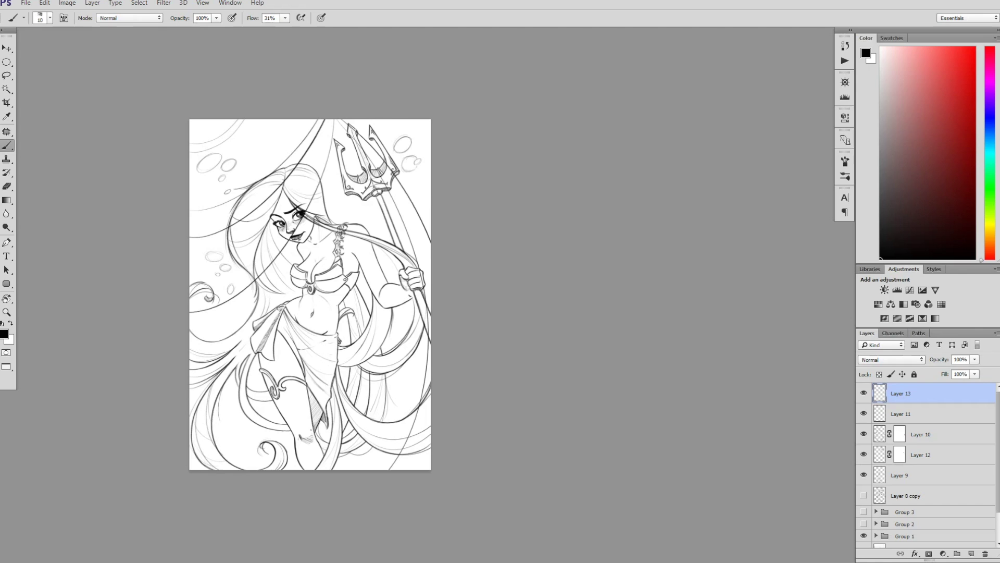
# Step: Merge a duplicate of the line-art layers, keep the originals in a hidden group, and put a white figure fill on Layer 14 beneath
pyautogui.keyDown('shift'); pyautogui.click(899, 475); pyautogui.keyUp('shift')
pyautogui.hotkey('ctrl', 'j')
pyautogui.hotkey('ctrl', 'g')
pyautogui.press('w')
pyautogui.press('x')
pyautogui.hotkey('ctrl', 'e')
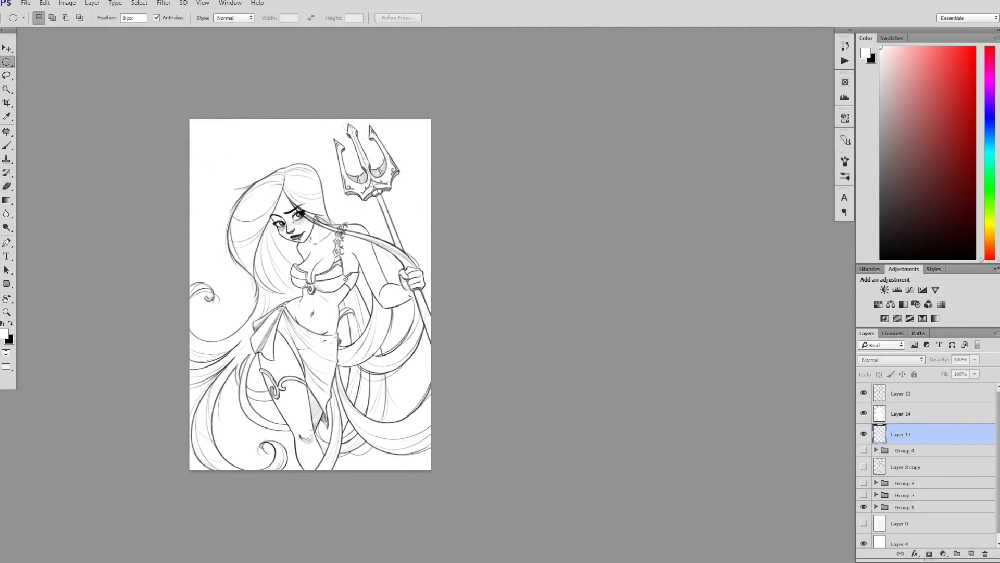